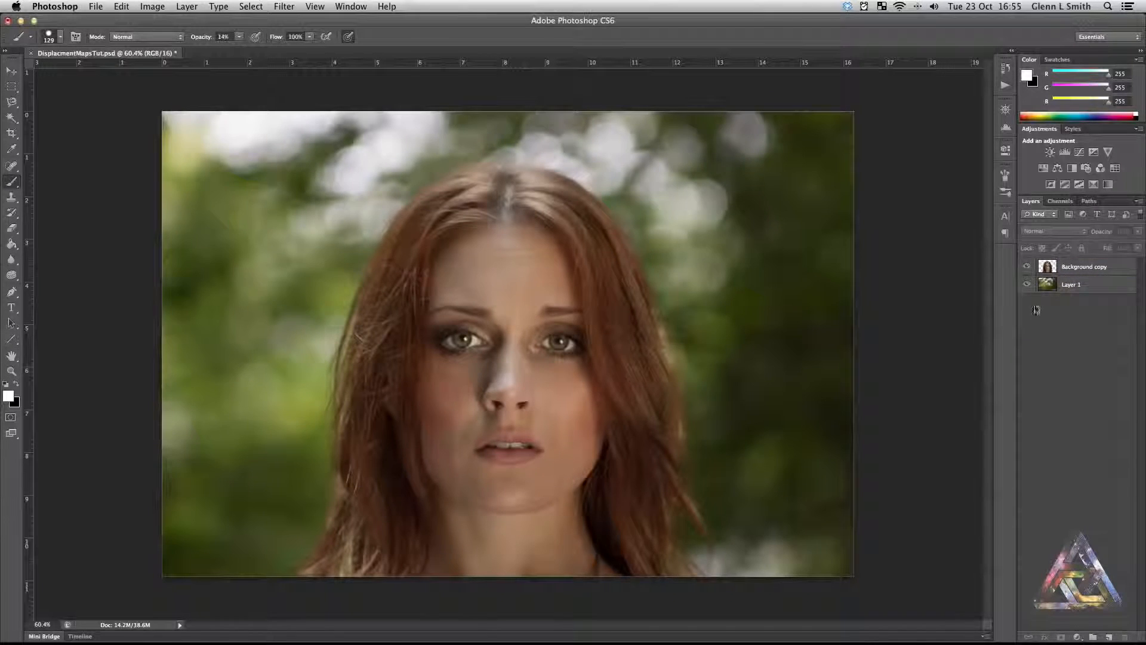
Inspect the portrait cut-out and the blurred foliage background separately by toggling the Background copy layer's visibility
{"action": "left_click", "coordinate": [1027, 267], "text": "alt"}
{"action": "left_click", "coordinate": [1028, 267], "text": "alt"}
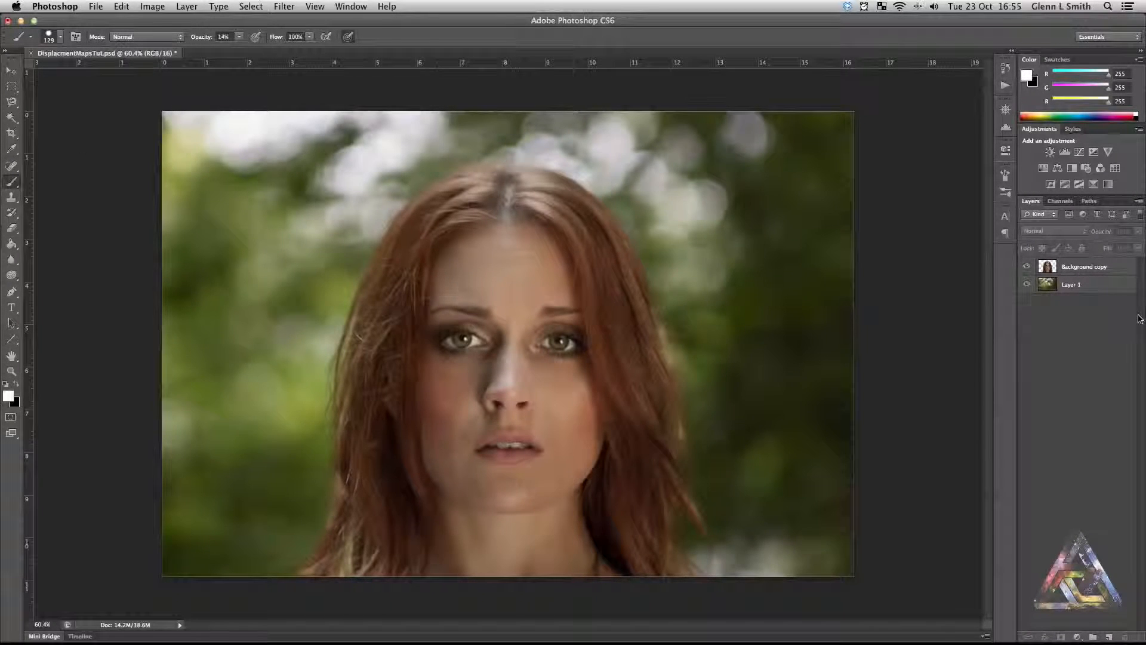
{"action": "key", "text": "v"}
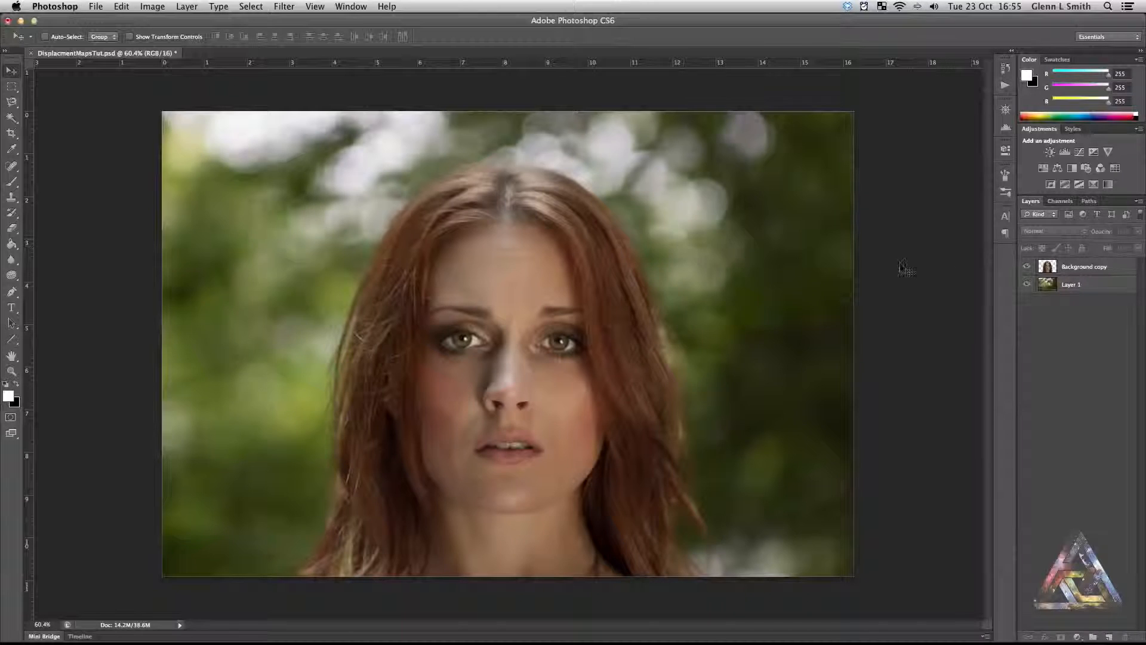
{"action": "left_click", "coordinate": [1025, 268]}
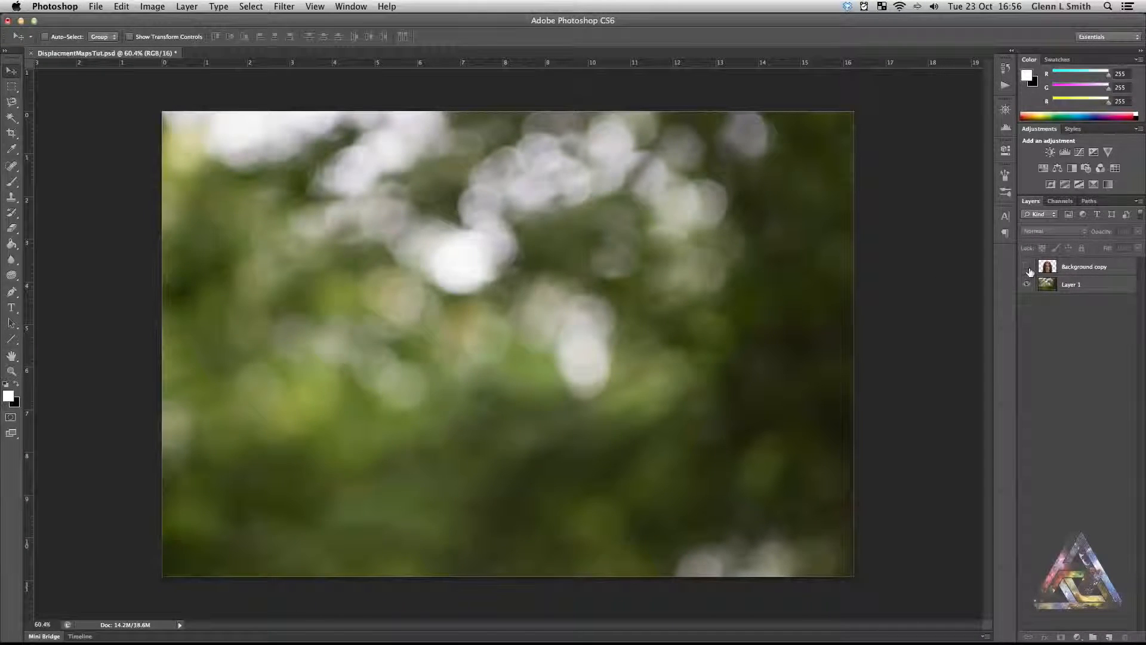
{"action": "left_click", "coordinate": [1027, 268]}
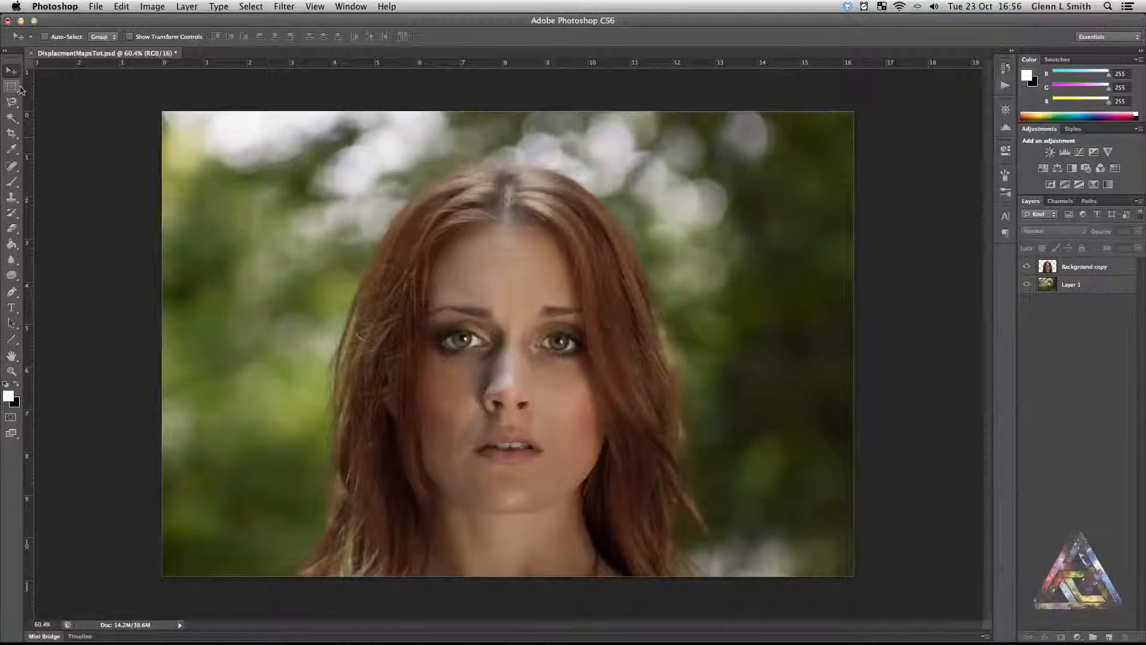
Add a new layer above the Background copy and fill it entirely with black
{"action": "left_click", "coordinate": [12, 182]}
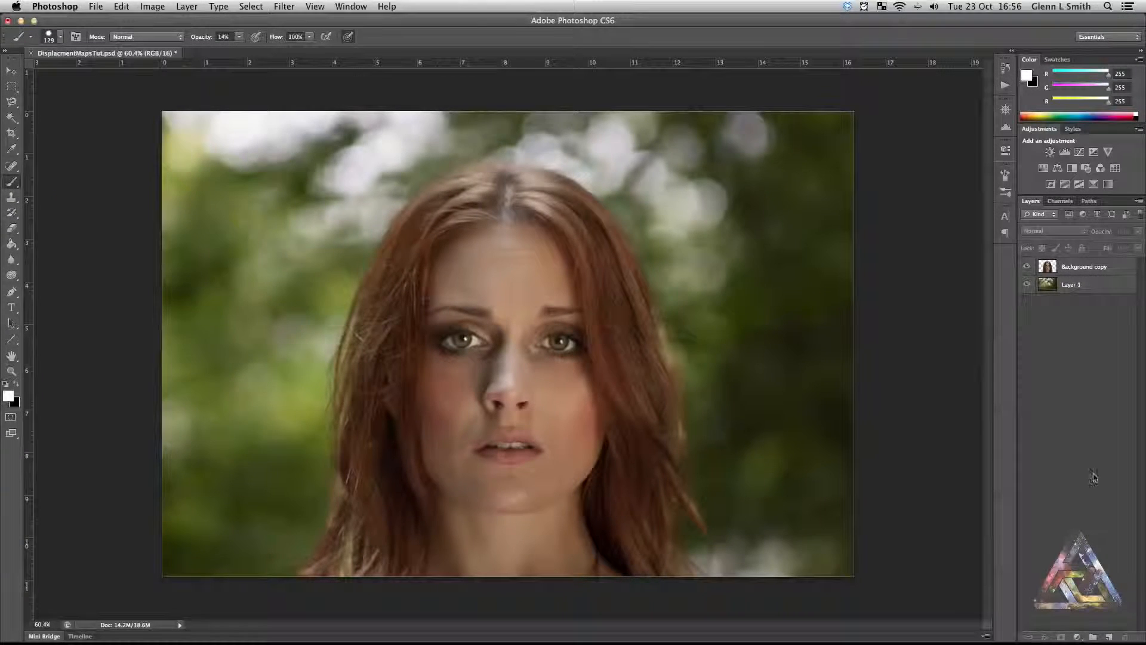
{"action": "left_click", "coordinate": [1111, 636]}
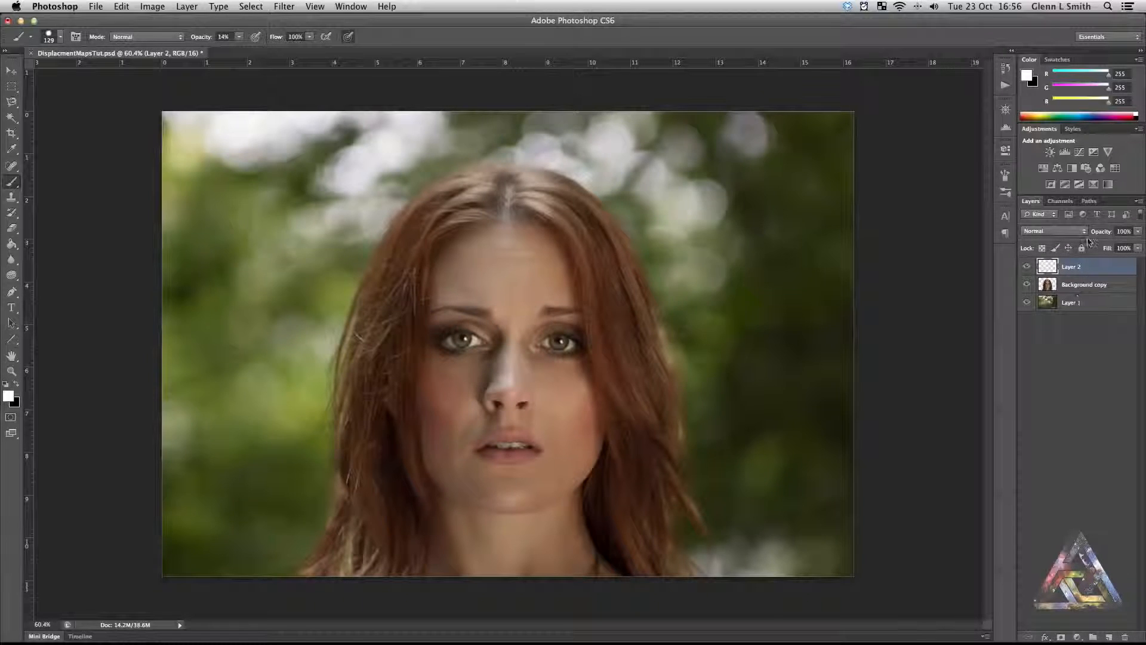
{"action": "left_click", "coordinate": [16, 386]}
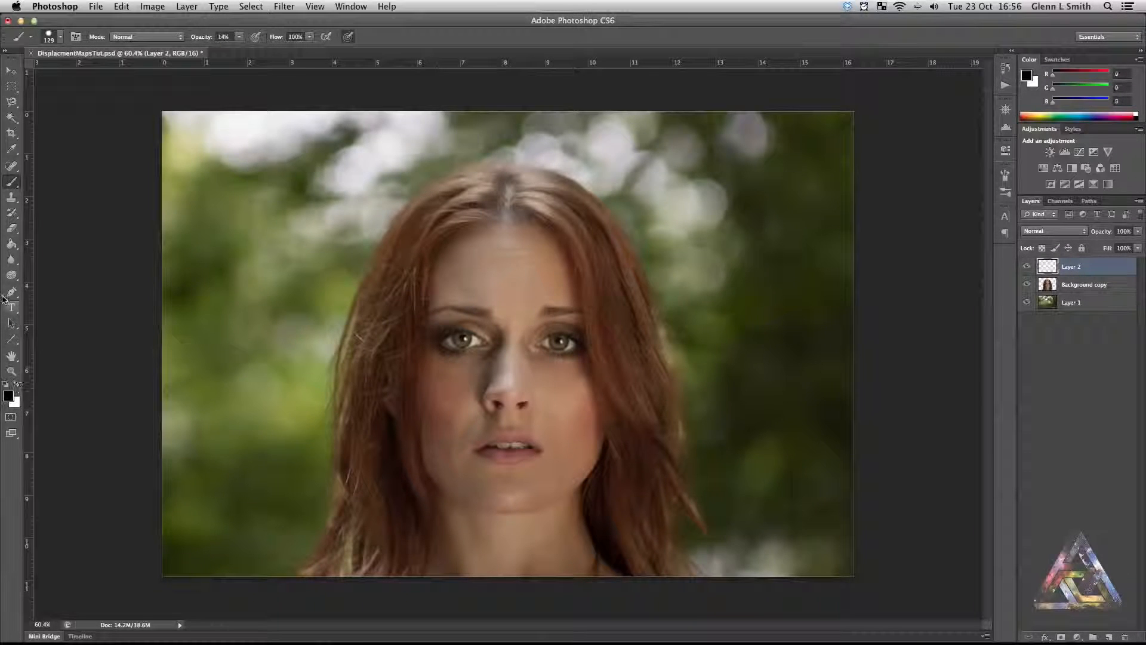
{"action": "left_click", "coordinate": [12, 246]}
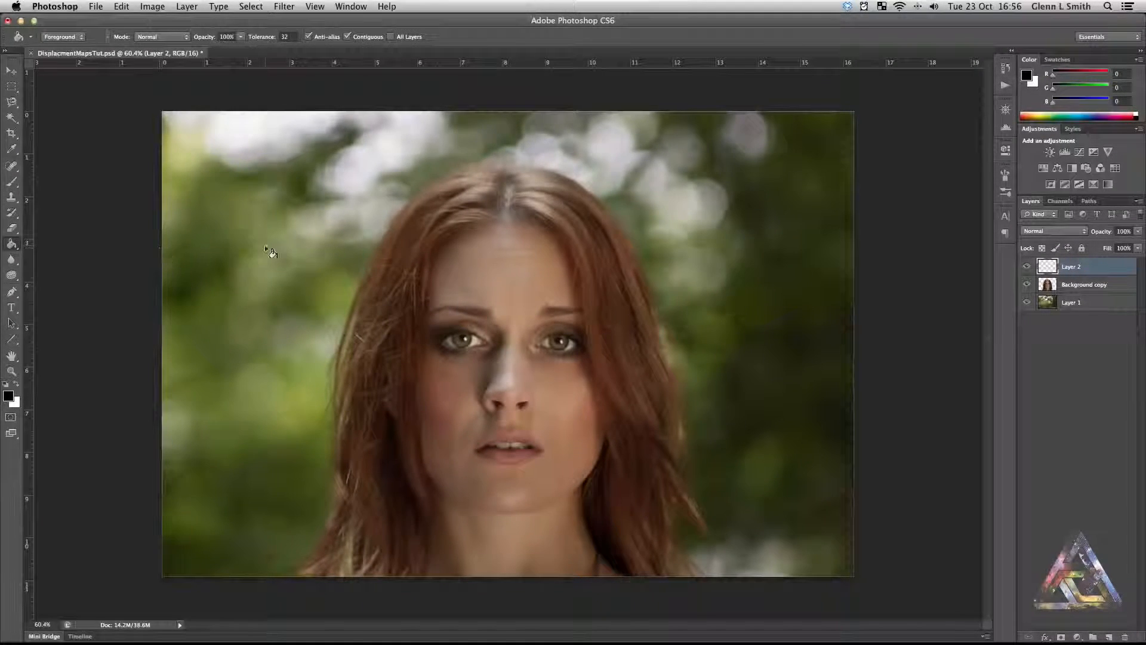
{"action": "left_click", "coordinate": [271, 253]}
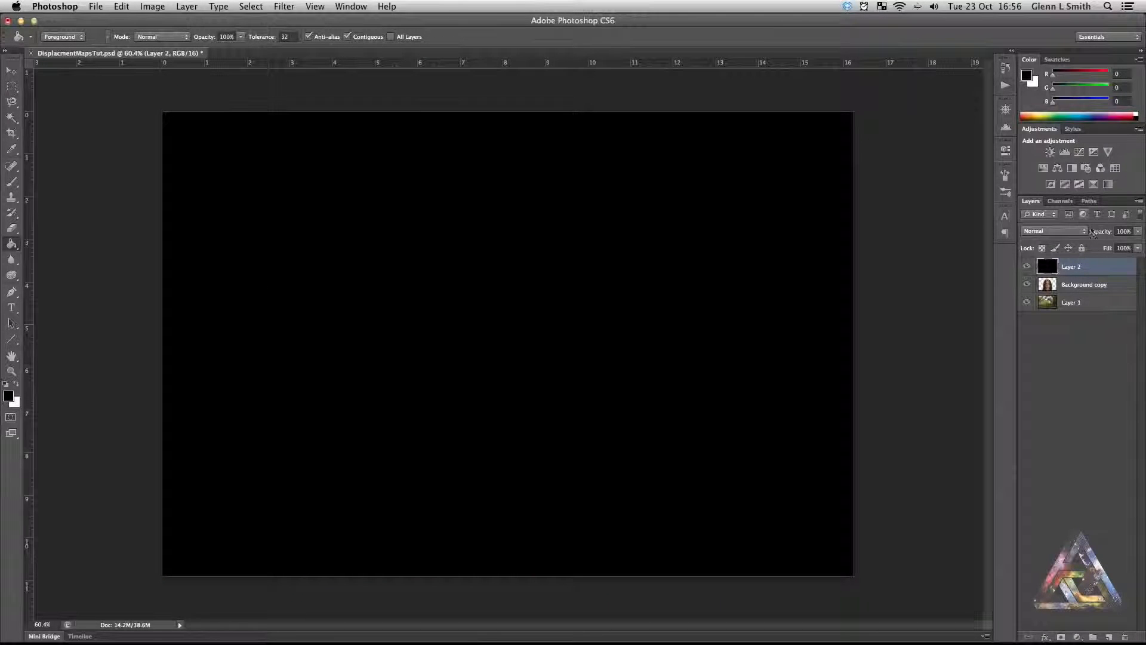
Lower the black layer's opacity to 70% so the portrait shows through
{"action": "left_click", "coordinate": [1139, 233]}
{"action": "left_click", "coordinate": [1126, 247]}
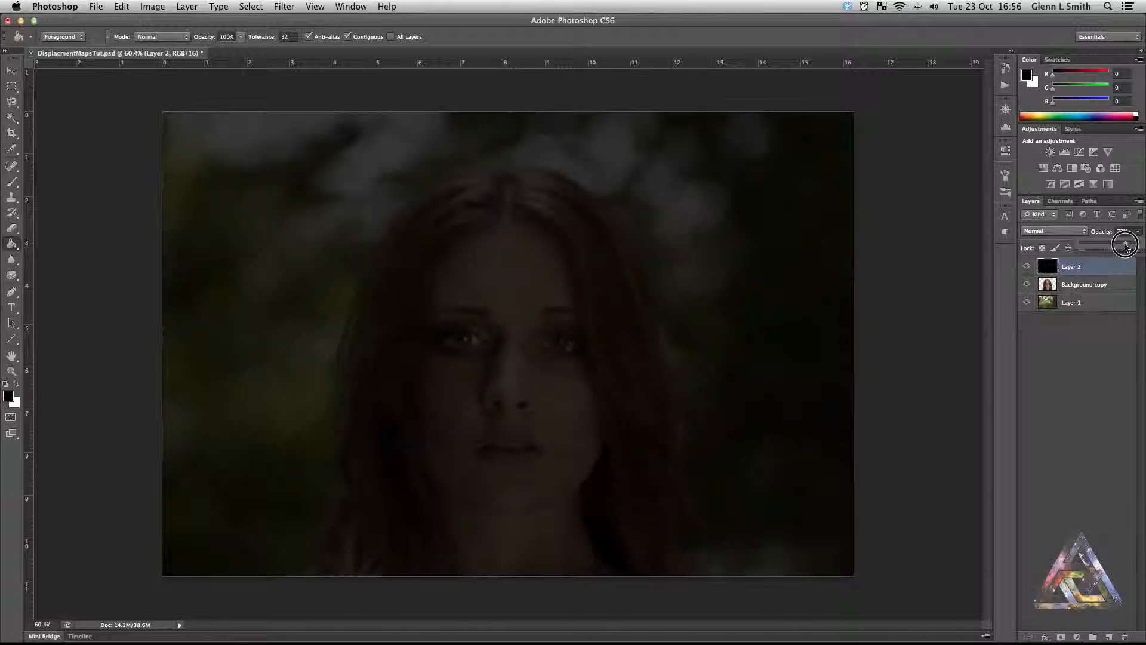
{"action": "left_click_drag", "start_coordinate": [1126, 247], "coordinate": [1121, 247]}
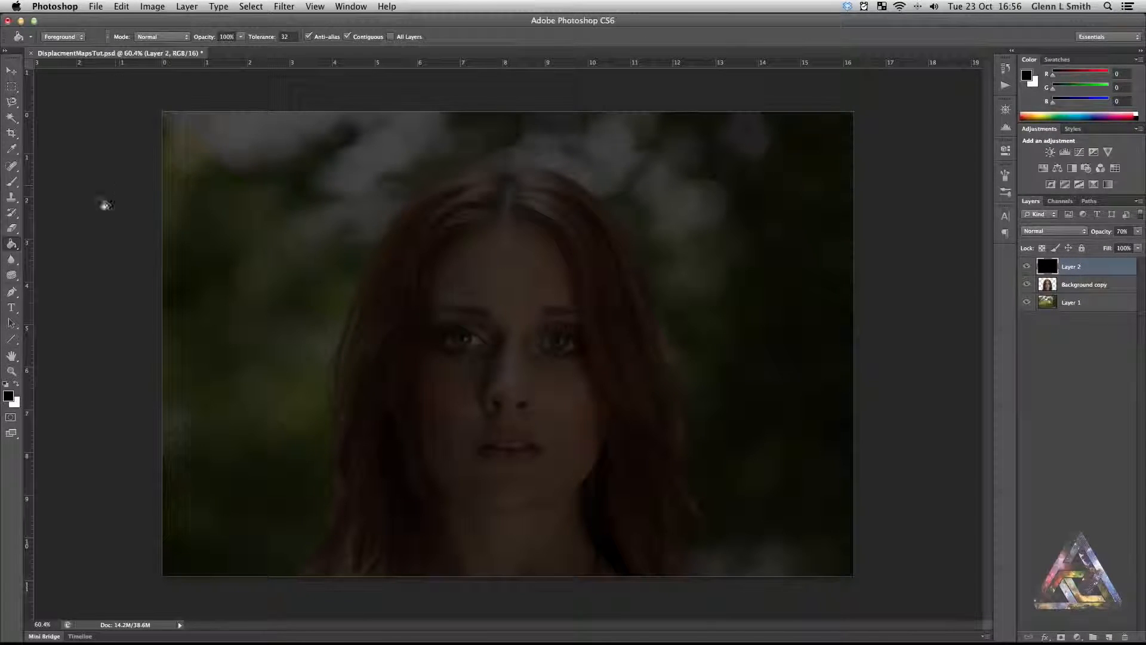
Set up a hard white brush with 15% opacity and a size of 148 px
{"action": "left_click", "coordinate": [10, 186]}
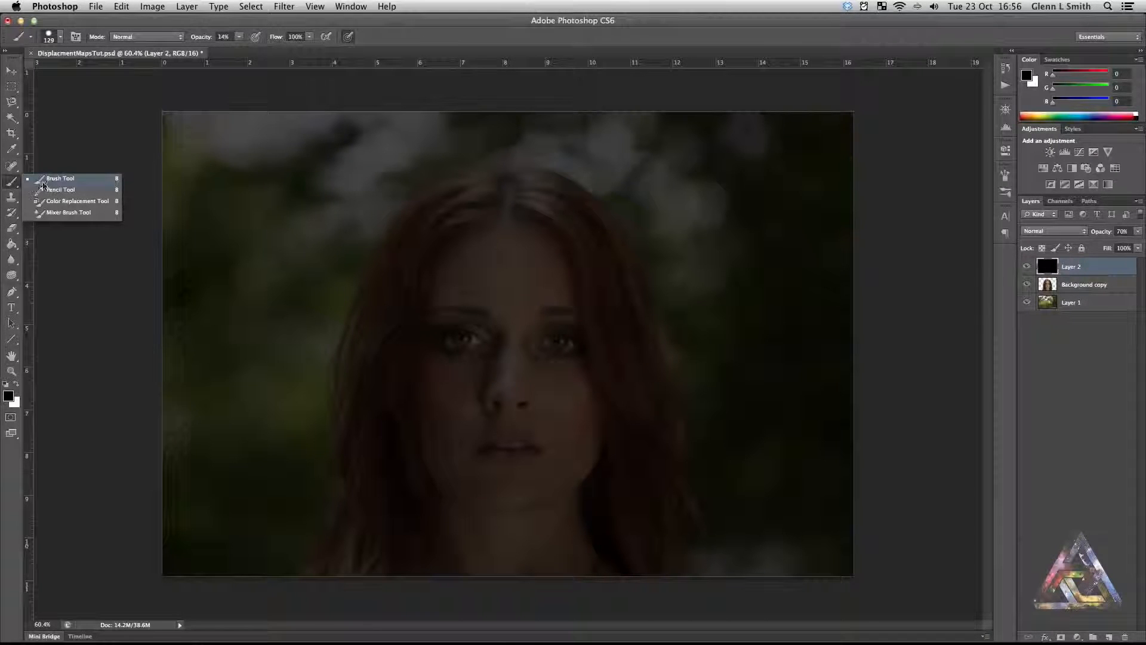
{"action": "left_click", "coordinate": [42, 182]}
{"action": "left_click", "coordinate": [239, 37]}
{"action": "mouse_move", "coordinate": [238, 50]}
{"action": "left_mouse_down"}
{"action": "mouse_move", "coordinate": [290, 52]}
{"action": "mouse_move", "coordinate": [241, 52]}
{"action": "left_mouse_up"}
{"action": "left_click", "coordinate": [242, 39]}
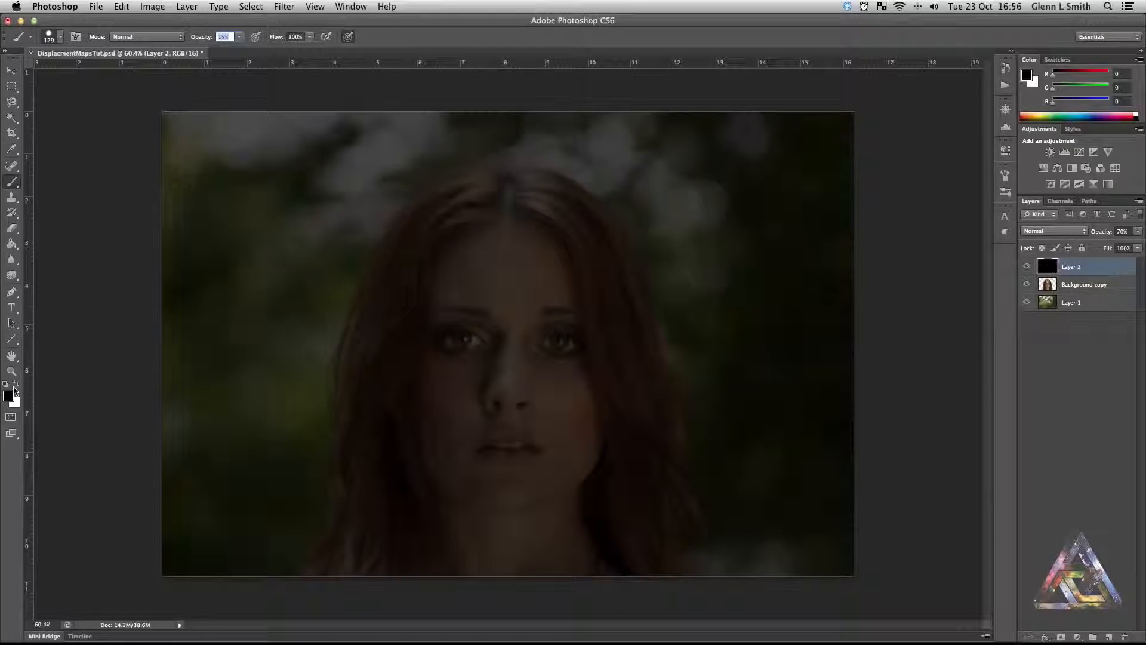
{"action": "left_click", "coordinate": [16, 387]}
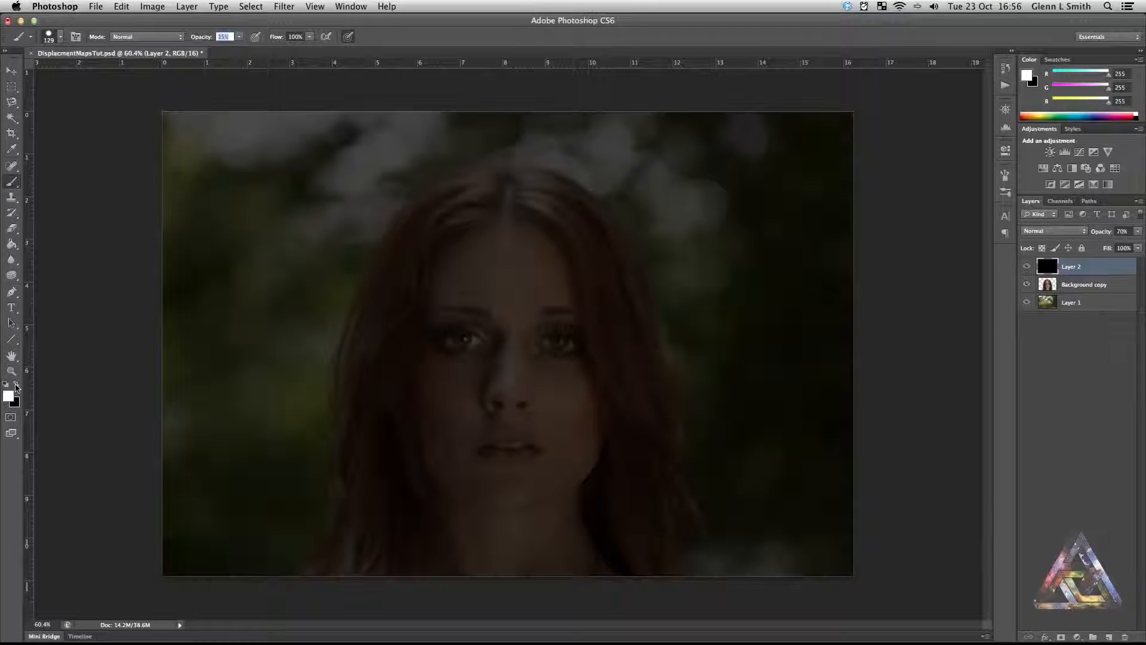
{"action": "right_click", "coordinate": [360, 216]}
{"action": "mouse_move", "coordinate": [439, 244]}
{"action": "left_mouse_down"}
{"action": "mouse_move", "coordinate": [429, 248]}
{"action": "mouse_move", "coordinate": [443, 247]}
{"action": "left_mouse_up"}
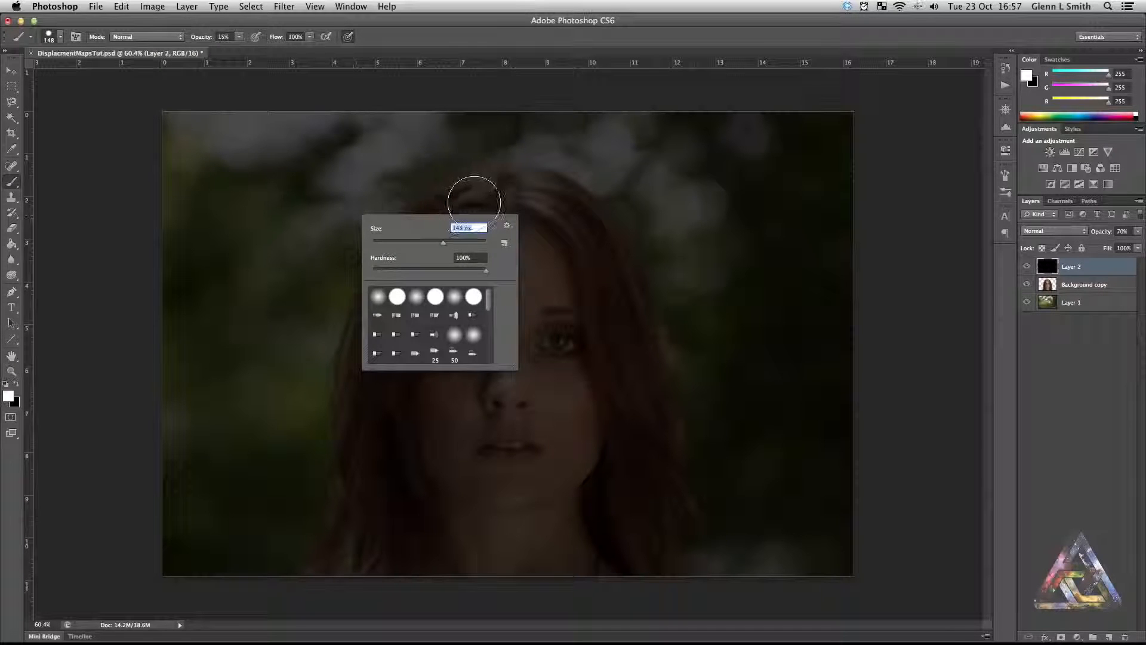
{"action": "left_click", "coordinate": [474, 201]}
Paint overlapping white strokes on the black layer, covering the whole figure and building up the hair and face in lighter greys
{"action": "mouse_move", "coordinate": [473, 198]}
{"action": "left_mouse_down"}
{"action": "mouse_move", "coordinate": [427, 226]}
{"action": "mouse_move", "coordinate": [402, 274]}
{"action": "left_mouse_up"}
{"action": "key", "text": "super+z"}
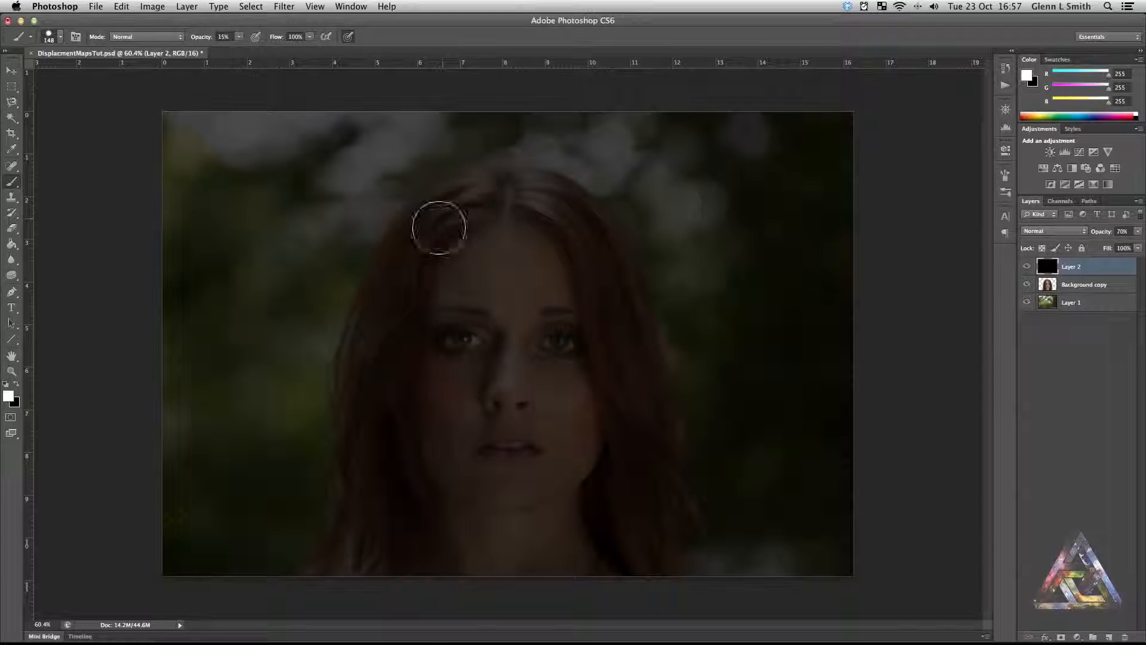
{"action": "mouse_move", "coordinate": [338, 565]}
{"action": "left_mouse_down"}
{"action": "mouse_move", "coordinate": [371, 358]}
{"action": "mouse_move", "coordinate": [401, 267]}
{"action": "mouse_move", "coordinate": [434, 225]}
{"action": "mouse_move", "coordinate": [489, 199]}
{"action": "mouse_move", "coordinate": [579, 228]}
{"action": "mouse_move", "coordinate": [593, 258]}
{"action": "mouse_move", "coordinate": [635, 400]}
{"action": "mouse_move", "coordinate": [634, 511]}
{"action": "mouse_move", "coordinate": [650, 568]}
{"action": "mouse_move", "coordinate": [652, 419]}
{"action": "mouse_move", "coordinate": [601, 253]}
{"action": "mouse_move", "coordinate": [581, 221]}
{"action": "mouse_move", "coordinate": [515, 193]}
{"action": "mouse_move", "coordinate": [443, 209]}
{"action": "mouse_move", "coordinate": [397, 268]}
{"action": "mouse_move", "coordinate": [369, 358]}
{"action": "mouse_move", "coordinate": [367, 442]}
{"action": "mouse_move", "coordinate": [498, 204]}
{"action": "mouse_move", "coordinate": [501, 234]}
{"action": "mouse_move", "coordinate": [613, 369]}
{"action": "mouse_move", "coordinate": [614, 572]}
{"action": "mouse_move", "coordinate": [574, 558]}
{"action": "mouse_move", "coordinate": [397, 568]}
{"action": "mouse_move", "coordinate": [593, 496]}
{"action": "mouse_move", "coordinate": [439, 493]}
{"action": "mouse_move", "coordinate": [394, 470]}
{"action": "mouse_move", "coordinate": [567, 450]}
{"action": "mouse_move", "coordinate": [547, 420]}
{"action": "mouse_move", "coordinate": [389, 488]}
{"action": "mouse_move", "coordinate": [517, 249]}
{"action": "mouse_move", "coordinate": [582, 360]}
{"action": "mouse_move", "coordinate": [486, 410]}
{"action": "mouse_move", "coordinate": [454, 405]}
{"action": "mouse_move", "coordinate": [556, 391]}
{"action": "mouse_move", "coordinate": [486, 344]}
{"action": "mouse_move", "coordinate": [544, 404]}
{"action": "mouse_move", "coordinate": [582, 579]}
{"action": "mouse_move", "coordinate": [631, 536]}
{"action": "mouse_move", "coordinate": [648, 492]}
{"action": "mouse_move", "coordinate": [658, 583]}
{"action": "mouse_move", "coordinate": [634, 357]}
{"action": "mouse_move", "coordinate": [580, 225]}
{"action": "mouse_move", "coordinate": [540, 198]}
{"action": "mouse_move", "coordinate": [512, 206]}
{"action": "mouse_move", "coordinate": [496, 482]}
{"action": "mouse_move", "coordinate": [604, 517]}
{"action": "mouse_move", "coordinate": [456, 499]}
{"action": "mouse_move", "coordinate": [424, 286]}
{"action": "mouse_move", "coordinate": [430, 238]}
{"action": "mouse_move", "coordinate": [384, 525]}
{"action": "mouse_move", "coordinate": [401, 482]}
{"action": "mouse_move", "coordinate": [450, 458]}
{"action": "mouse_move", "coordinate": [518, 486]}
{"action": "mouse_move", "coordinate": [578, 418]}
{"action": "mouse_move", "coordinate": [619, 468]}
{"action": "mouse_move", "coordinate": [647, 545]}
{"action": "mouse_move", "coordinate": [640, 418]}
{"action": "mouse_move", "coordinate": [591, 266]}
{"action": "mouse_move", "coordinate": [537, 203]}
{"action": "mouse_move", "coordinate": [562, 281]}
{"action": "mouse_move", "coordinate": [465, 382]}
{"action": "mouse_move", "coordinate": [458, 352]}
{"action": "mouse_move", "coordinate": [516, 272]}
{"action": "mouse_move", "coordinate": [661, 576]}
{"action": "left_mouse_up"}
{"action": "mouse_move", "coordinate": [516, 273]}
{"action": "left_mouse_down"}
{"action": "mouse_move", "coordinate": [643, 522]}
{"action": "mouse_move", "coordinate": [654, 571]}
{"action": "mouse_move", "coordinate": [371, 600]}
{"action": "mouse_move", "coordinate": [517, 425]}
{"action": "left_mouse_up"}
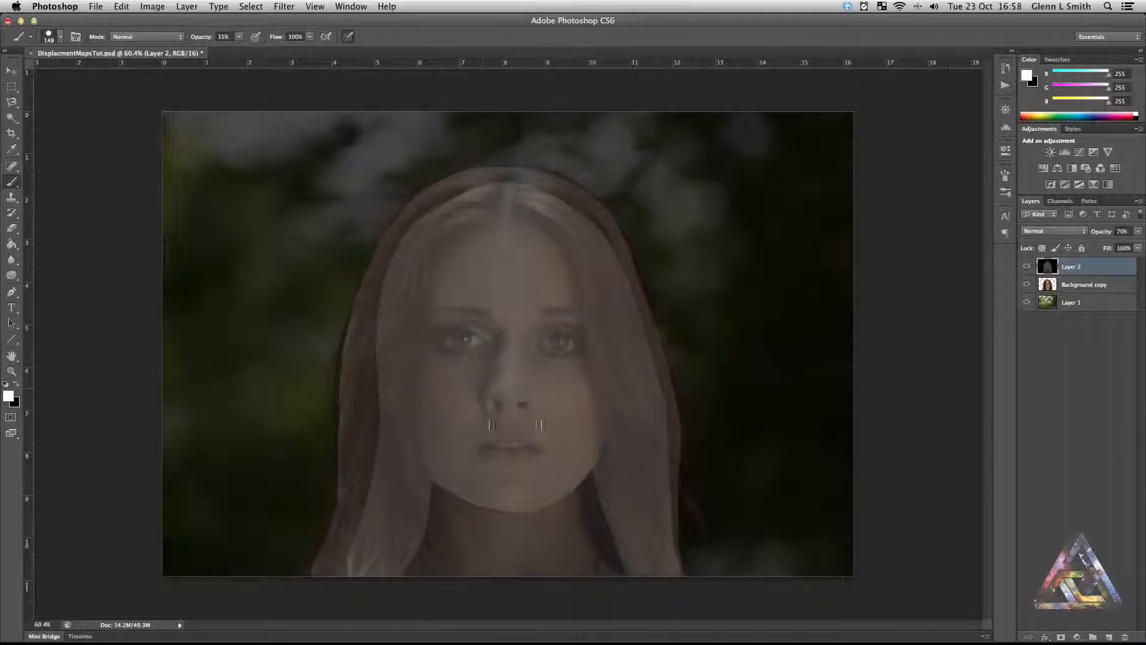
{"action": "mouse_move", "coordinate": [499, 228]}
{"action": "left_mouse_down"}
{"action": "mouse_move", "coordinate": [467, 240]}
{"action": "mouse_move", "coordinate": [450, 271]}
{"action": "mouse_move", "coordinate": [443, 447]}
{"action": "mouse_move", "coordinate": [462, 468]}
{"action": "mouse_move", "coordinate": [518, 484]}
{"action": "mouse_move", "coordinate": [553, 472]}
{"action": "mouse_move", "coordinate": [574, 441]}
{"action": "mouse_move", "coordinate": [563, 297]}
{"action": "mouse_move", "coordinate": [524, 222]}
{"action": "mouse_move", "coordinate": [494, 229]}
{"action": "mouse_move", "coordinate": [510, 433]}
{"action": "mouse_move", "coordinate": [524, 302]}
{"action": "mouse_move", "coordinate": [499, 435]}
{"action": "left_mouse_up"}
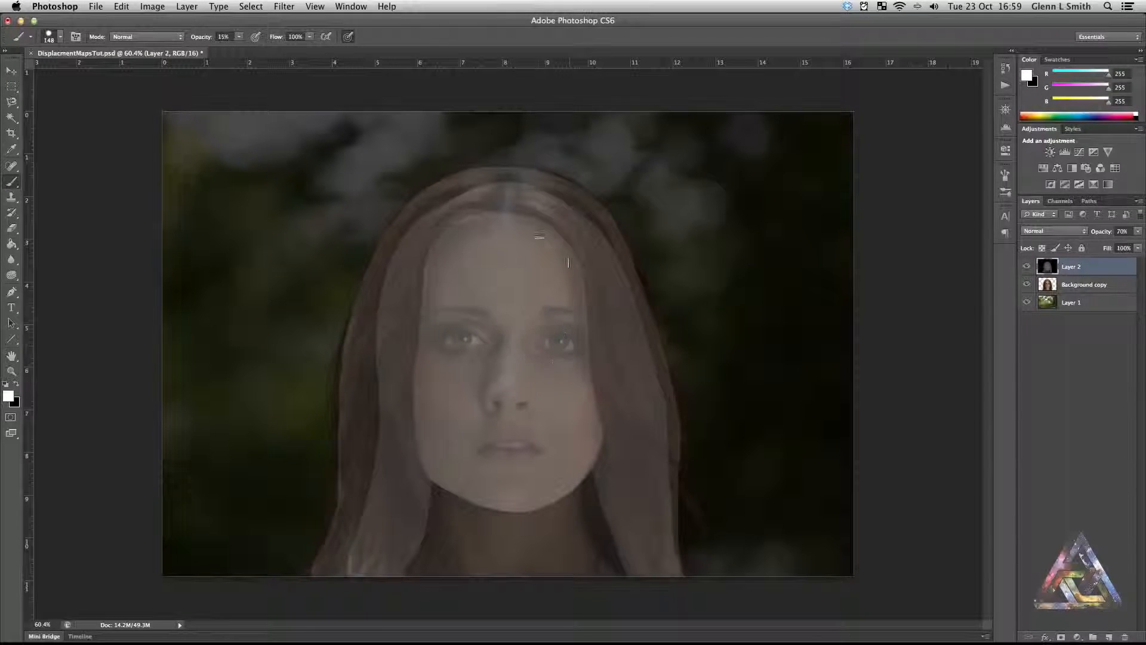
Reduce the brush to 65 px and lighten the eyebrows and nose
{"action": "right_click", "coordinate": [576, 394]}
{"action": "left_click_drag", "start_coordinate": [644, 418], "coordinate": [632, 418]}
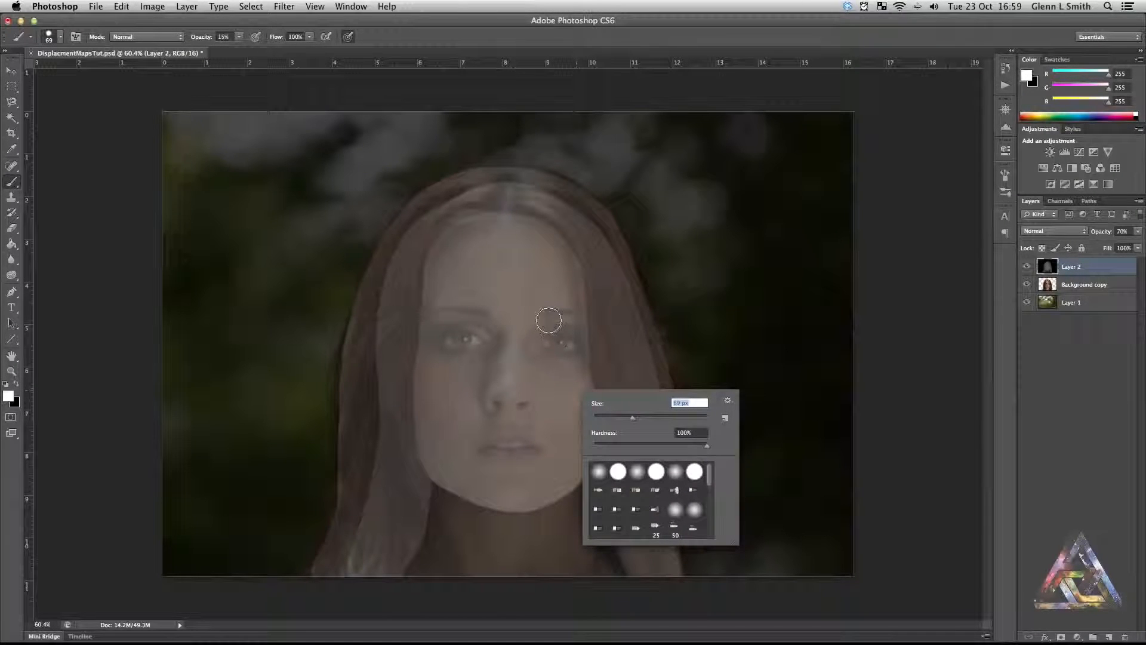
{"action": "left_click_drag", "start_coordinate": [622, 420], "coordinate": [622, 419]}
{"action": "mouse_move", "coordinate": [508, 325]}
{"action": "left_mouse_down"}
{"action": "mouse_move", "coordinate": [435, 310]}
{"action": "mouse_move", "coordinate": [496, 321]}
{"action": "mouse_move", "coordinate": [575, 310]}
{"action": "mouse_move", "coordinate": [530, 310]}
{"action": "mouse_move", "coordinate": [511, 326]}
{"action": "mouse_move", "coordinate": [496, 399]}
{"action": "mouse_move", "coordinate": [518, 399]}
{"action": "mouse_move", "coordinate": [509, 322]}
{"action": "left_mouse_up"}
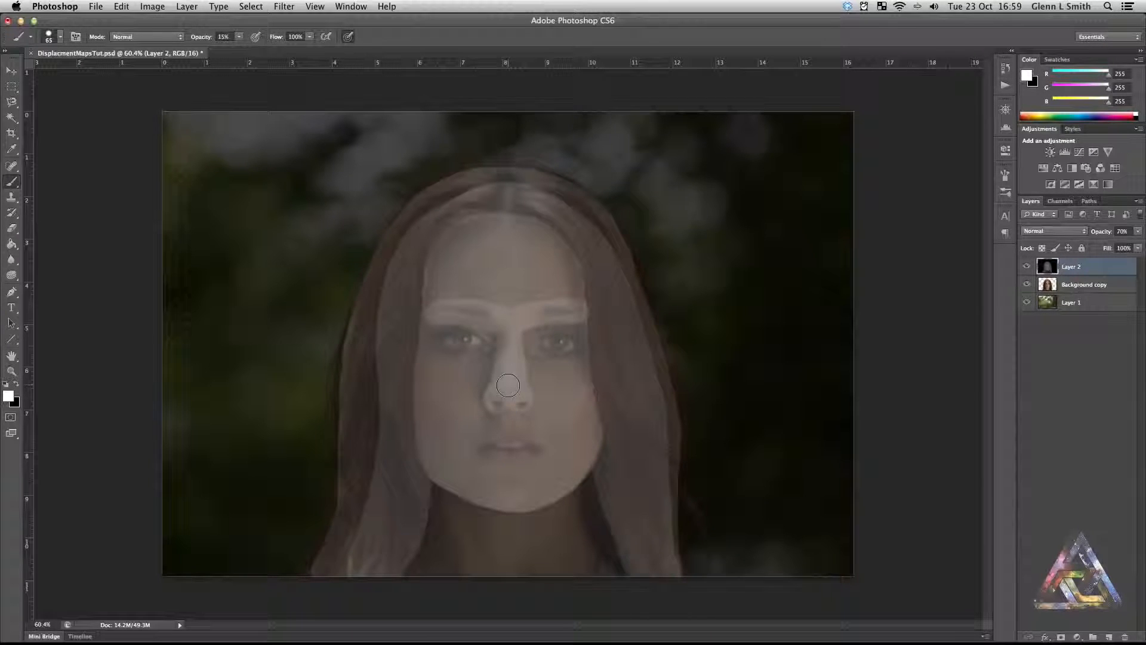
Paint lighter patches over the lips and both cheeks with the white brush
{"action": "left_click_drag", "start_coordinate": [484, 448], "coordinate": [513, 442]}
{"action": "mouse_move", "coordinate": [525, 446]}
{"action": "left_mouse_down"}
{"action": "mouse_move", "coordinate": [534, 449]}
{"action": "mouse_move", "coordinate": [486, 453]}
{"action": "mouse_move", "coordinate": [471, 440]}
{"action": "mouse_move", "coordinate": [528, 425]}
{"action": "left_mouse_up"}
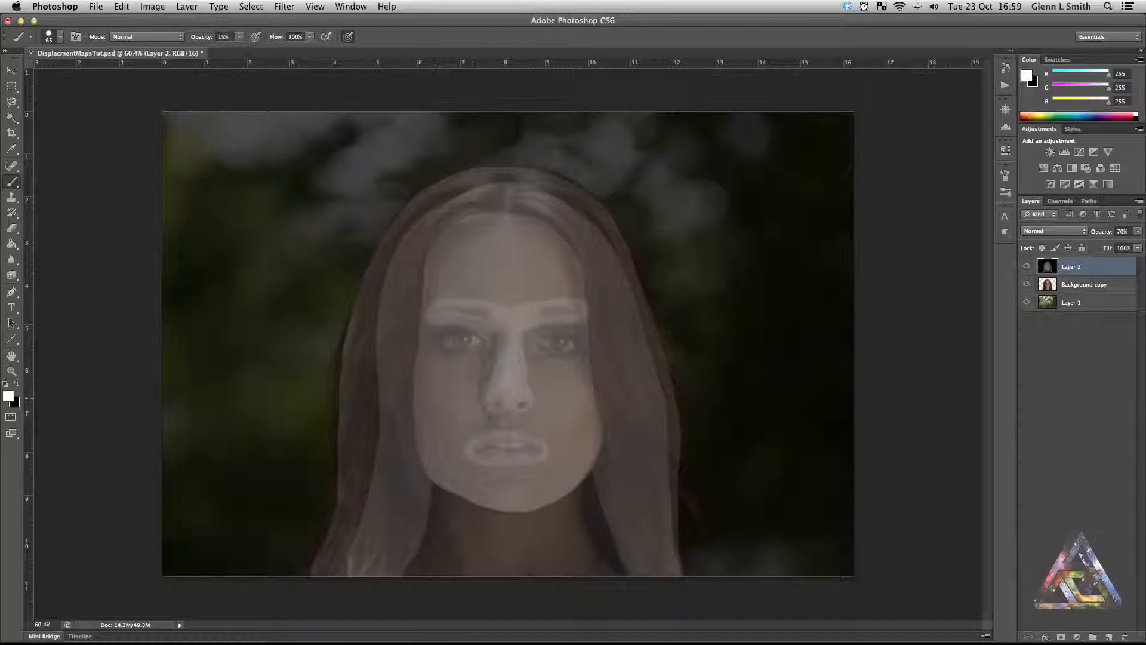
{"action": "mouse_move", "coordinate": [440, 382]}
{"action": "left_mouse_down"}
{"action": "mouse_move", "coordinate": [443, 424]}
{"action": "mouse_move", "coordinate": [457, 403]}
{"action": "mouse_move", "coordinate": [448, 398]}
{"action": "mouse_move", "coordinate": [445, 411]}
{"action": "mouse_move", "coordinate": [461, 394]}
{"action": "left_mouse_up"}
{"action": "mouse_move", "coordinate": [537, 389]}
{"action": "left_mouse_down"}
{"action": "mouse_move", "coordinate": [572, 428]}
{"action": "mouse_move", "coordinate": [577, 385]}
{"action": "mouse_move", "coordinate": [551, 381]}
{"action": "mouse_move", "coordinate": [573, 410]}
{"action": "left_mouse_up"}
{"action": "left_click_drag", "start_coordinate": [453, 394], "coordinate": [453, 383]}
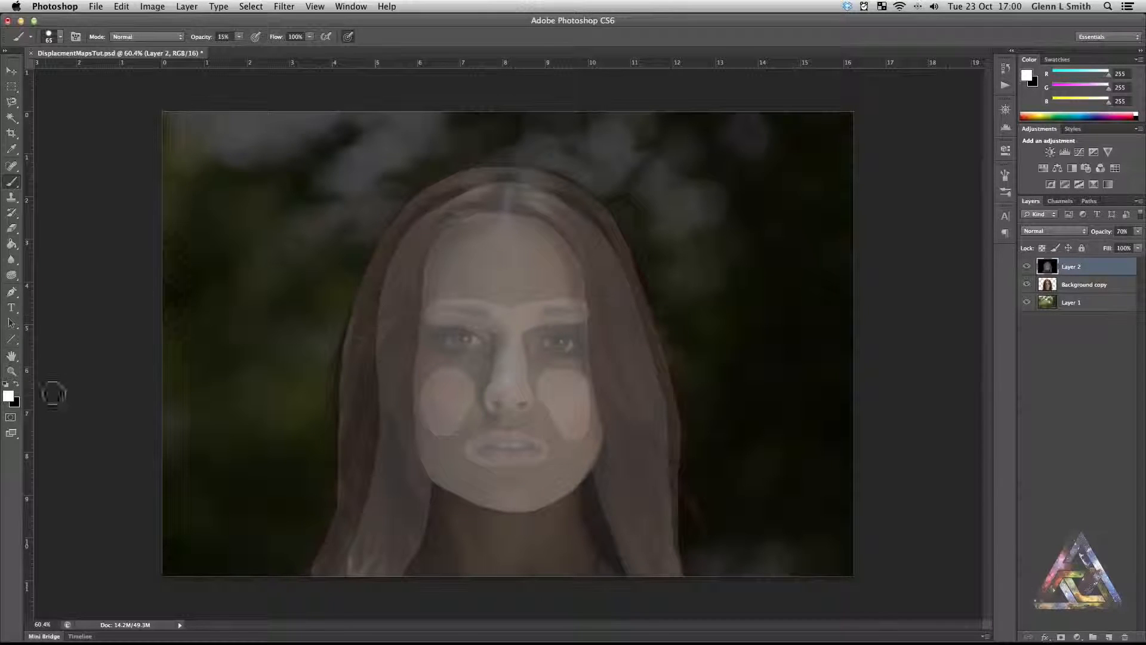
Darken both eyes with a 40 px black brush, then check the map at 100% layer opacity and return it to 70%
{"action": "left_click", "coordinate": [17, 383]}
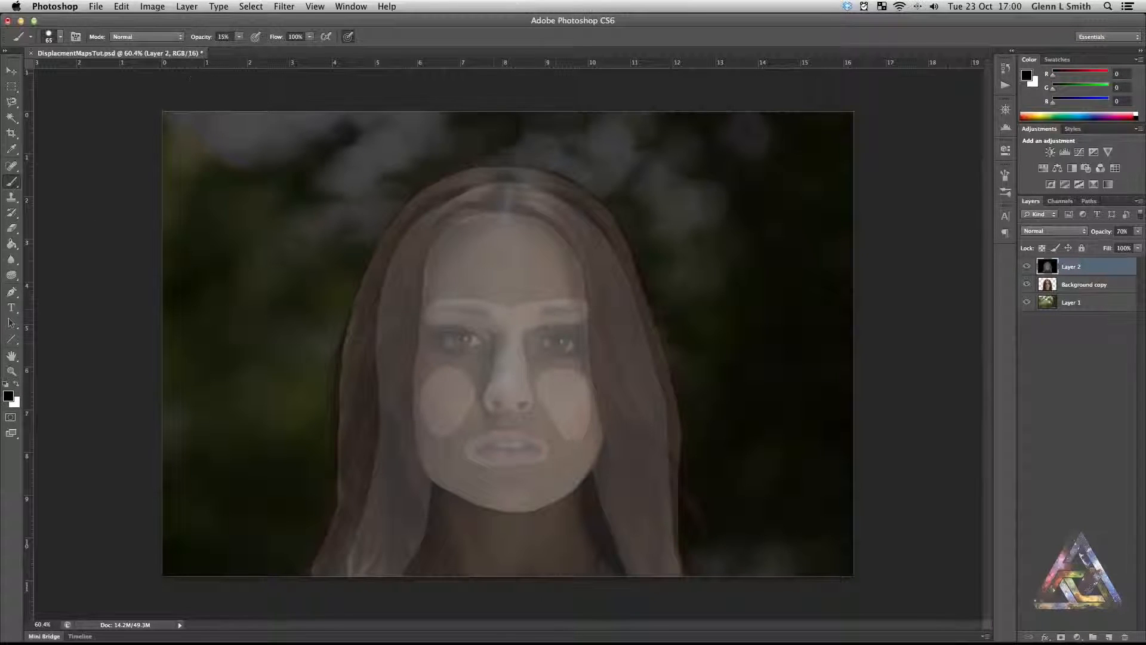
{"action": "right_click", "coordinate": [473, 339]}
{"action": "left_click_drag", "start_coordinate": [525, 365], "coordinate": [472, 342]}
{"action": "left_click_drag", "start_coordinate": [548, 343], "coordinate": [556, 350]}
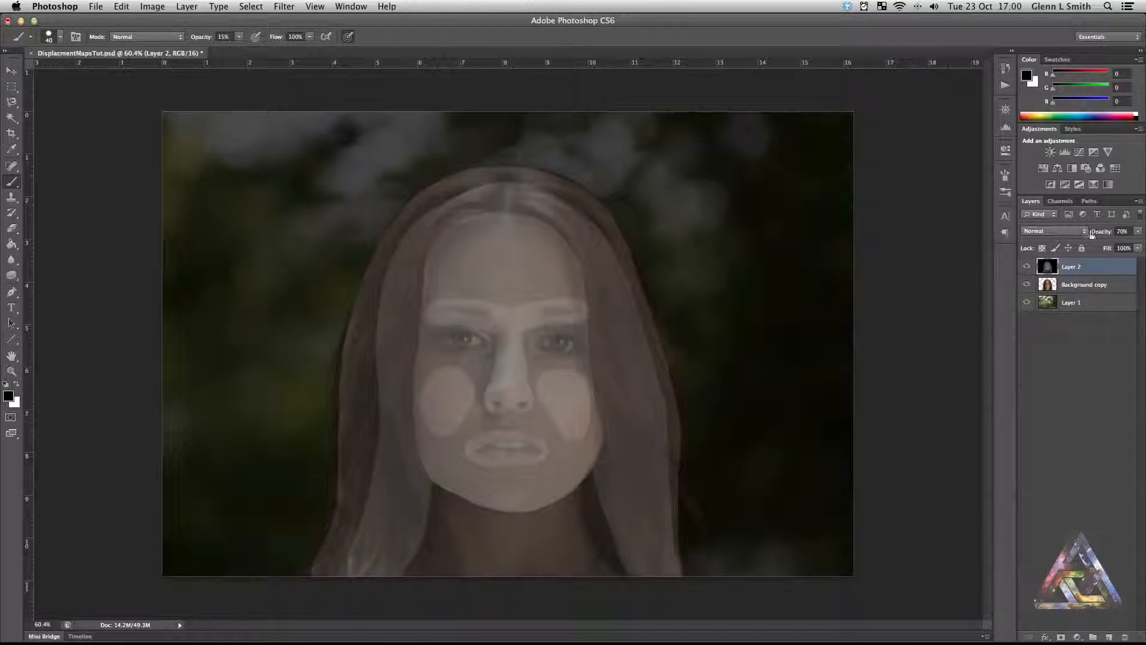
{"action": "left_click_drag", "start_coordinate": [1135, 232], "coordinate": [1142, 245]}
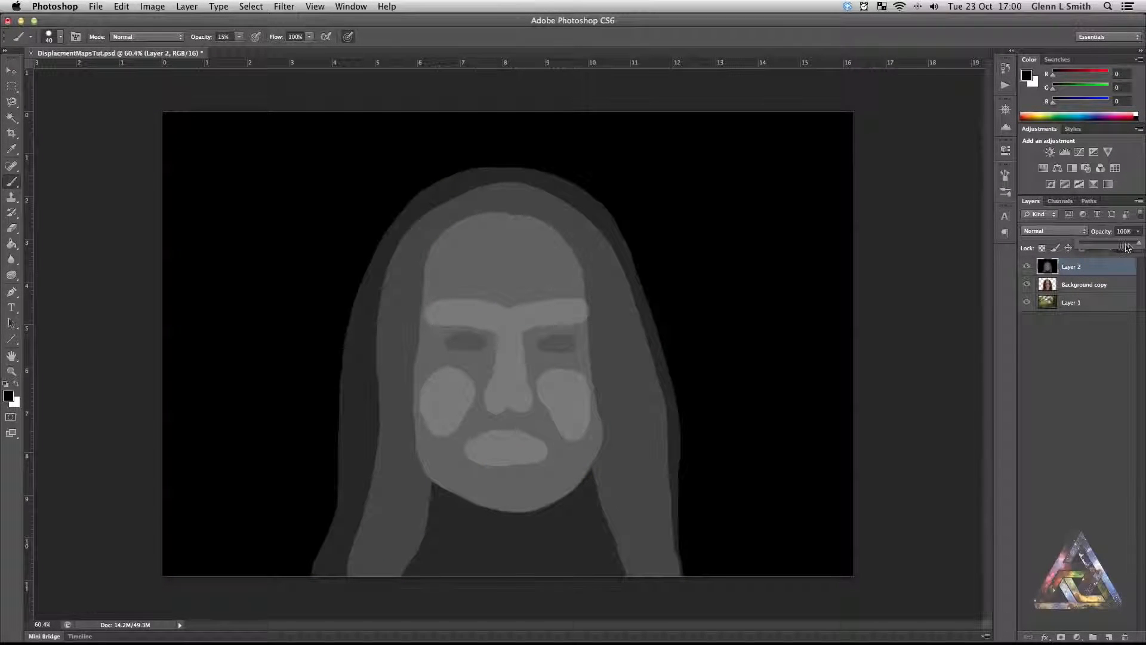
{"action": "mouse_move", "coordinate": [1127, 247]}
{"action": "left_mouse_down"}
{"action": "mouse_move", "coordinate": [1106, 247]}
{"action": "mouse_move", "coordinate": [1139, 247]}
{"action": "mouse_move", "coordinate": [1122, 246]}
{"action": "left_mouse_up"}
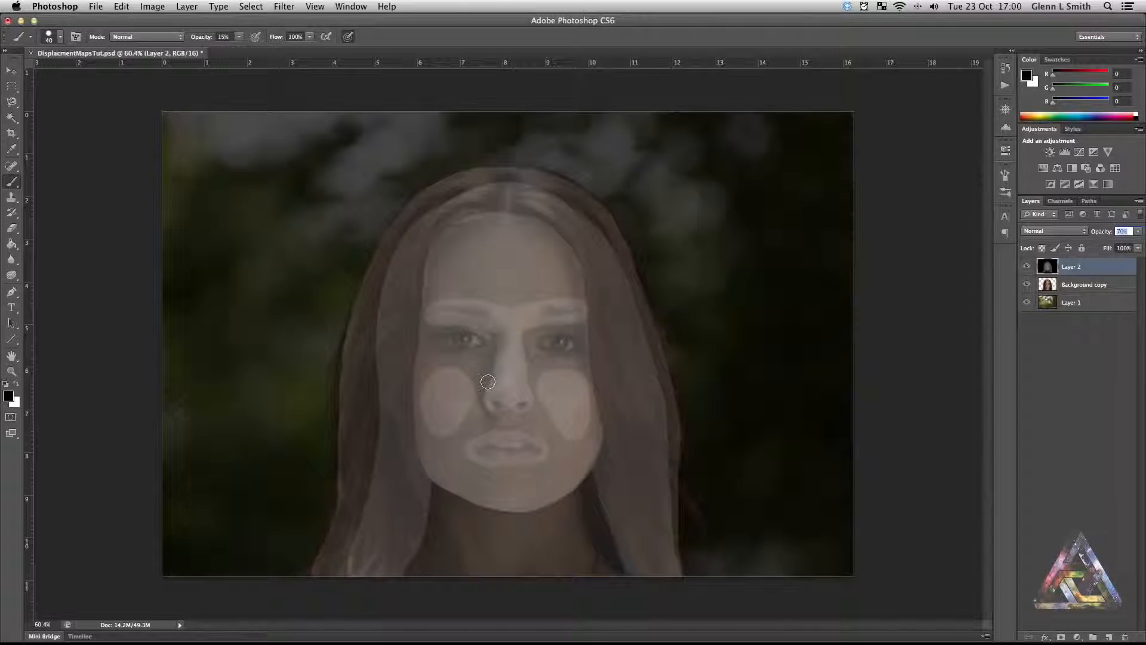
Brighten the nose ridge with white and darken the line between the lips with an 18 px black brush
{"action": "left_click", "coordinate": [17, 386]}
{"action": "mouse_move", "coordinate": [514, 344]}
{"action": "left_mouse_down"}
{"action": "mouse_move", "coordinate": [503, 393]}
{"action": "mouse_move", "coordinate": [519, 391]}
{"action": "mouse_move", "coordinate": [509, 335]}
{"action": "mouse_move", "coordinate": [509, 392]}
{"action": "mouse_move", "coordinate": [514, 373]}
{"action": "left_mouse_up"}
{"action": "key", "text": "x"}
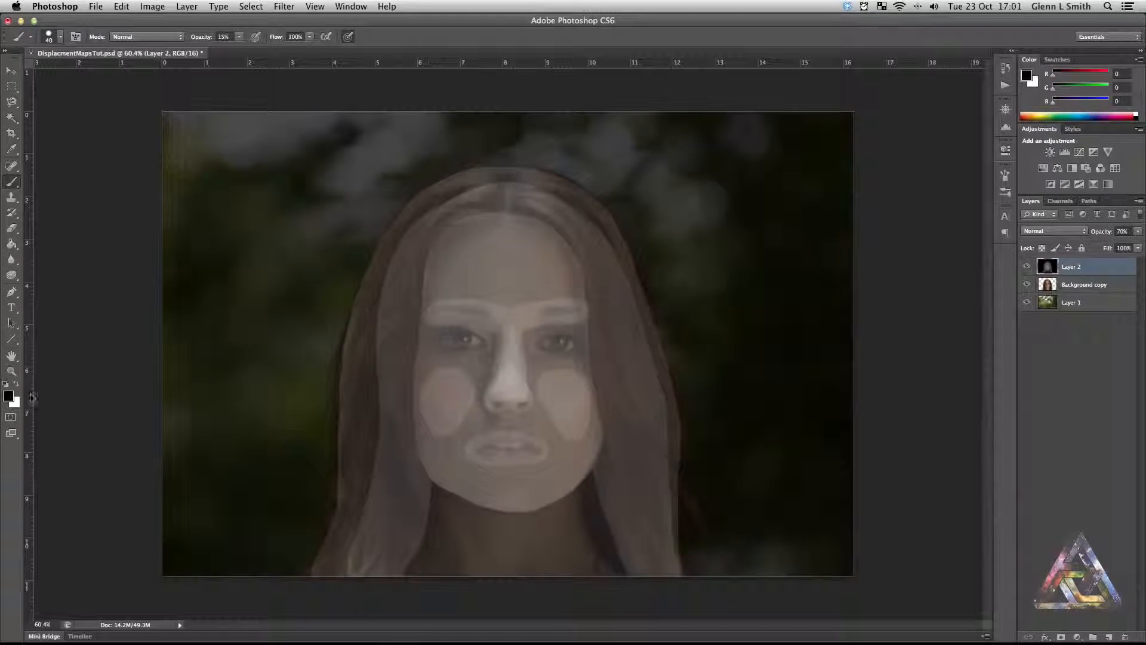
{"action": "right_click", "coordinate": [487, 449]}
{"action": "left_click_drag", "start_coordinate": [528, 472], "coordinate": [527, 447]}
{"action": "left_click", "coordinate": [489, 447]}
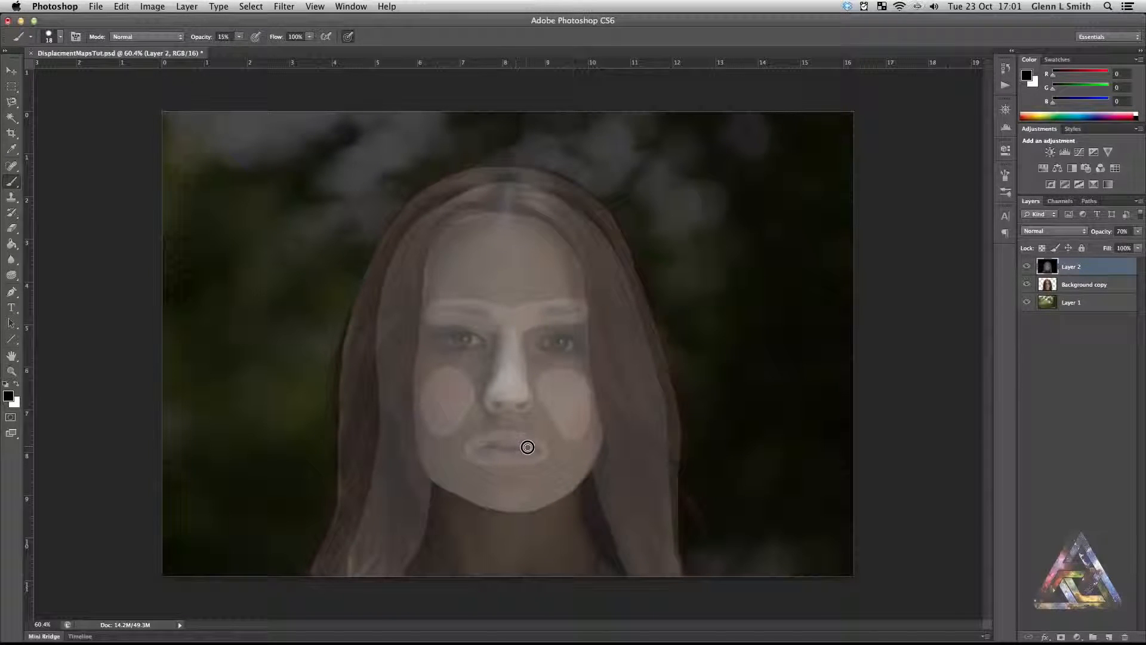
Set the painted depth layer's opacity to 100%
{"action": "left_click", "coordinate": [1138, 231]}
{"action": "left_click_drag", "start_coordinate": [1122, 244], "coordinate": [1141, 245]}
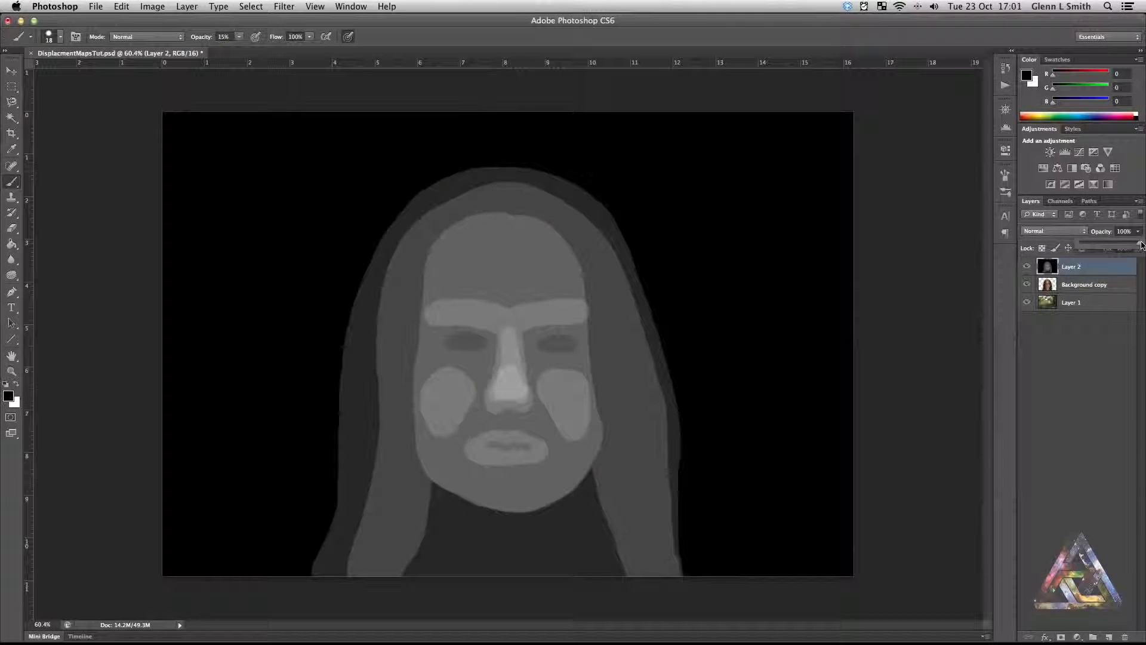
{"action": "left_click", "coordinate": [1140, 231]}
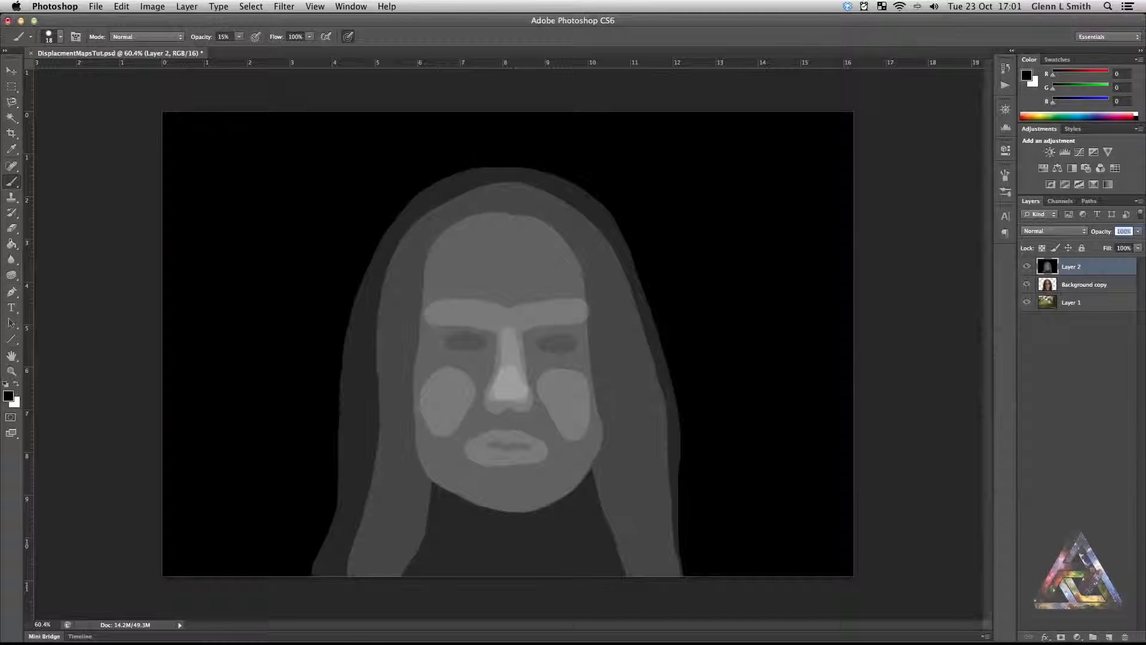
Soften the painted depth layer with a Gaussian Blur of 9.9 pixels radius
{"action": "left_click", "coordinate": [284, 7]}
{"action": "mouse_move", "coordinate": [303, 150]}
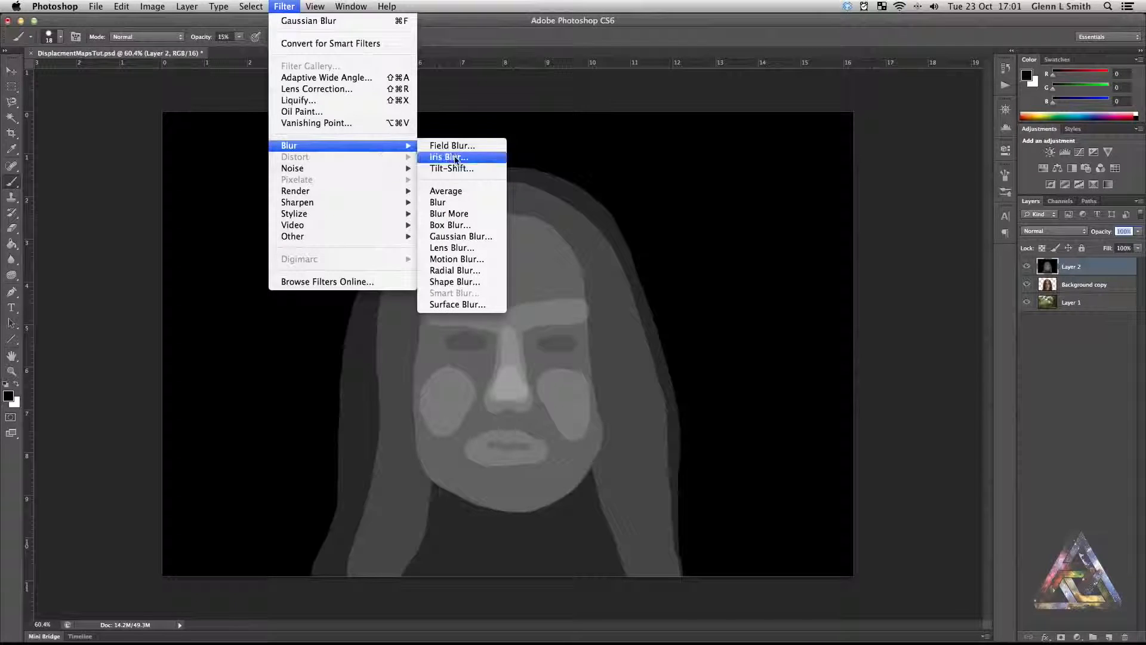
{"action": "left_click", "coordinate": [457, 236]}
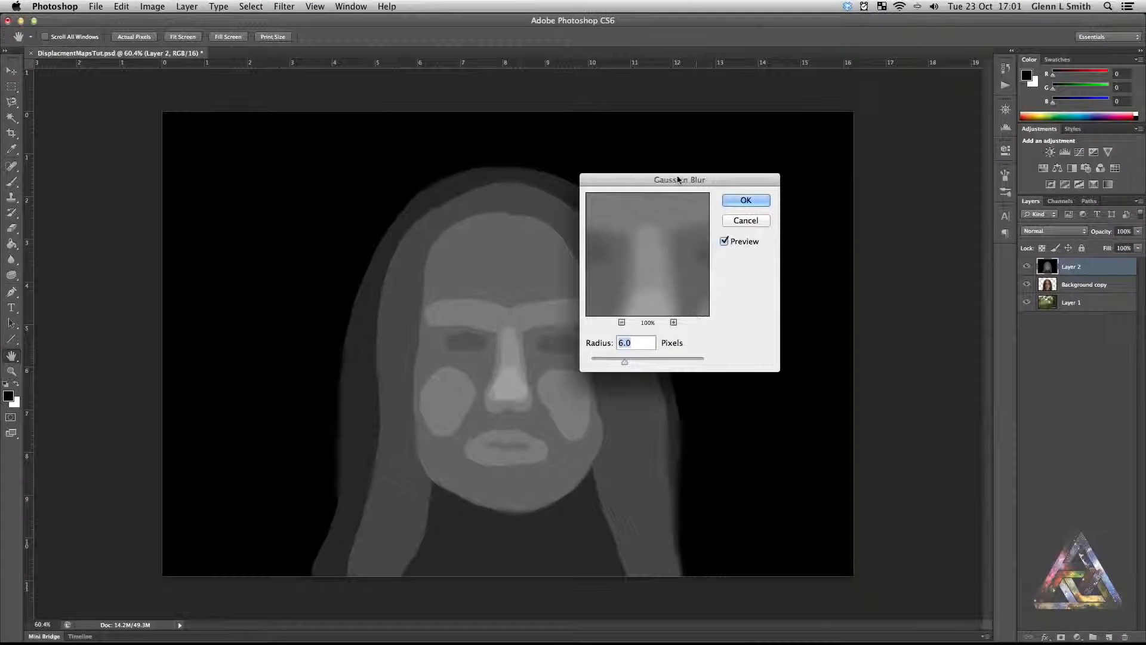
{"action": "left_click_drag", "start_coordinate": [678, 179], "coordinate": [837, 160]}
{"action": "left_click_drag", "start_coordinate": [784, 342], "coordinate": [796, 342]}
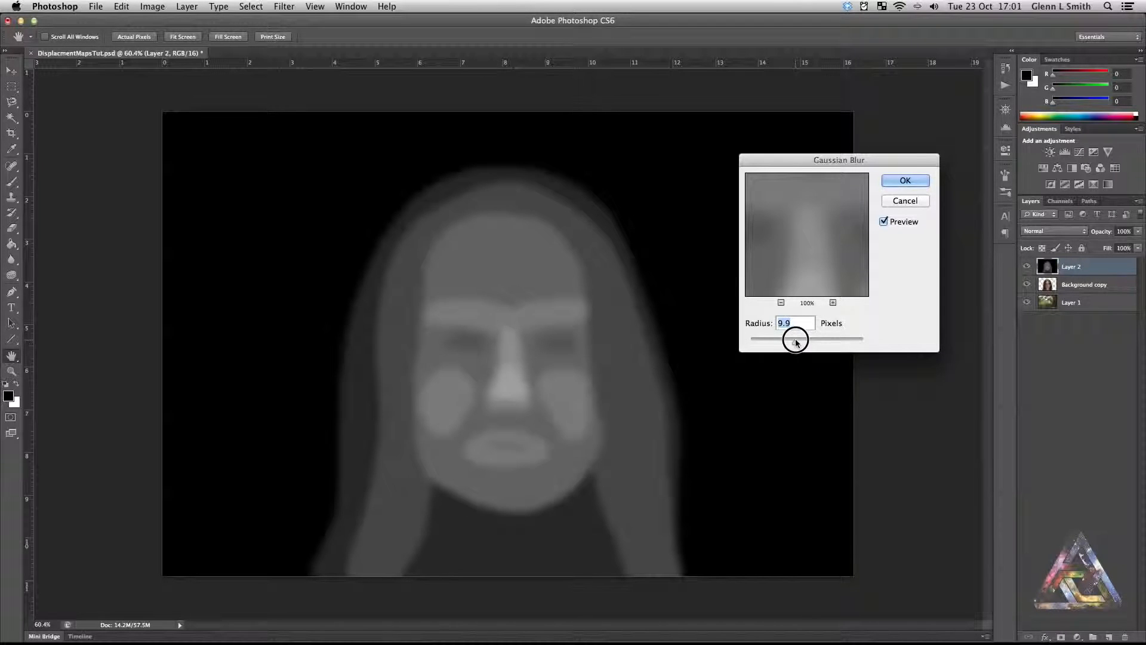
{"action": "left_click", "coordinate": [901, 180]}
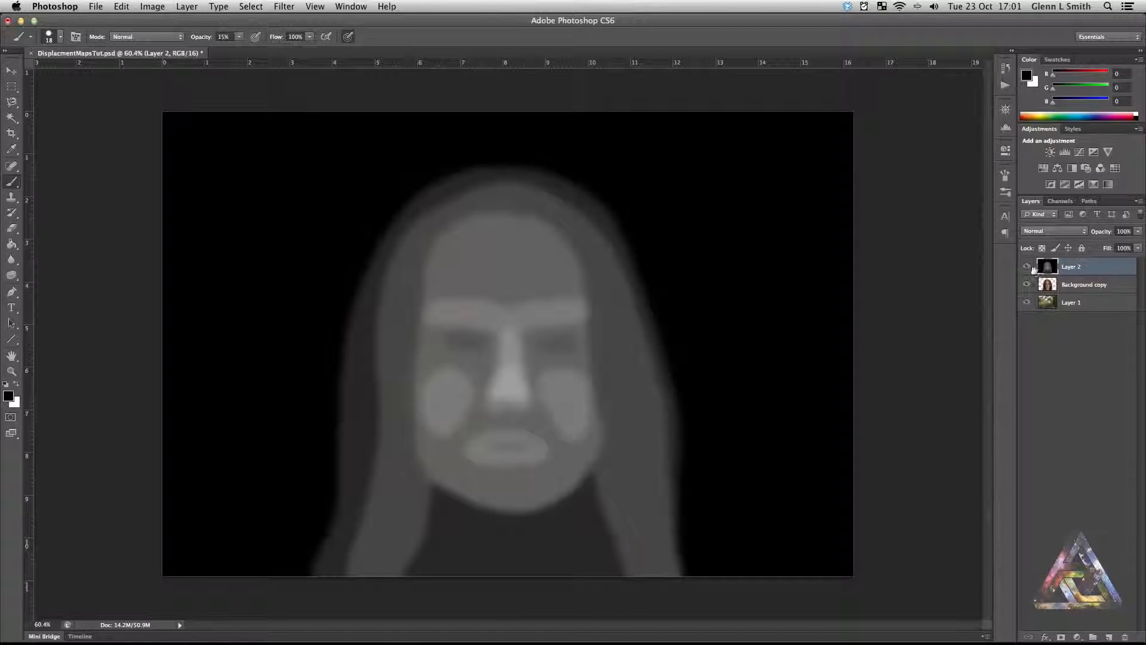
Compare the blurred depth map, the portrait and the background by hiding and showing each layer
{"action": "left_click", "coordinate": [1027, 267]}
{"action": "left_click", "coordinate": [1026, 284]}
{"action": "left_click", "coordinate": [1027, 302]}
{"action": "left_click", "coordinate": [1027, 284]}
{"action": "left_click", "coordinate": [1027, 267]}
{"action": "left_click", "coordinate": [1027, 302]}
Save the layered document with the finished depth map and switch to After Effects
{"action": "left_click", "coordinate": [95, 6]}
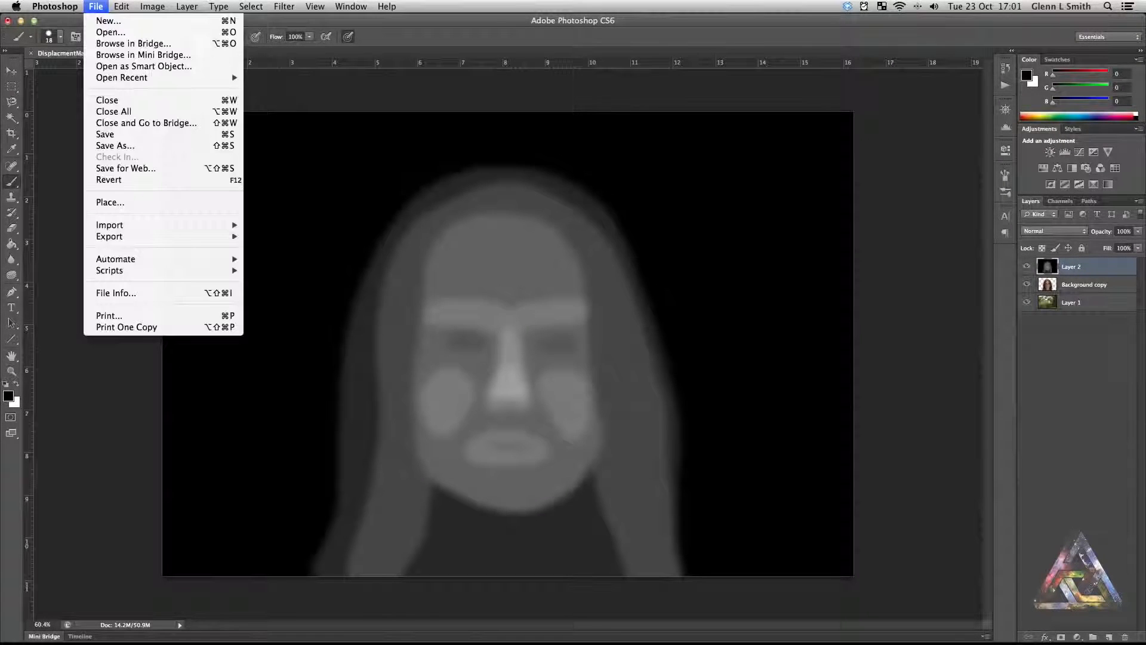
{"action": "left_click", "coordinate": [99, 137]}
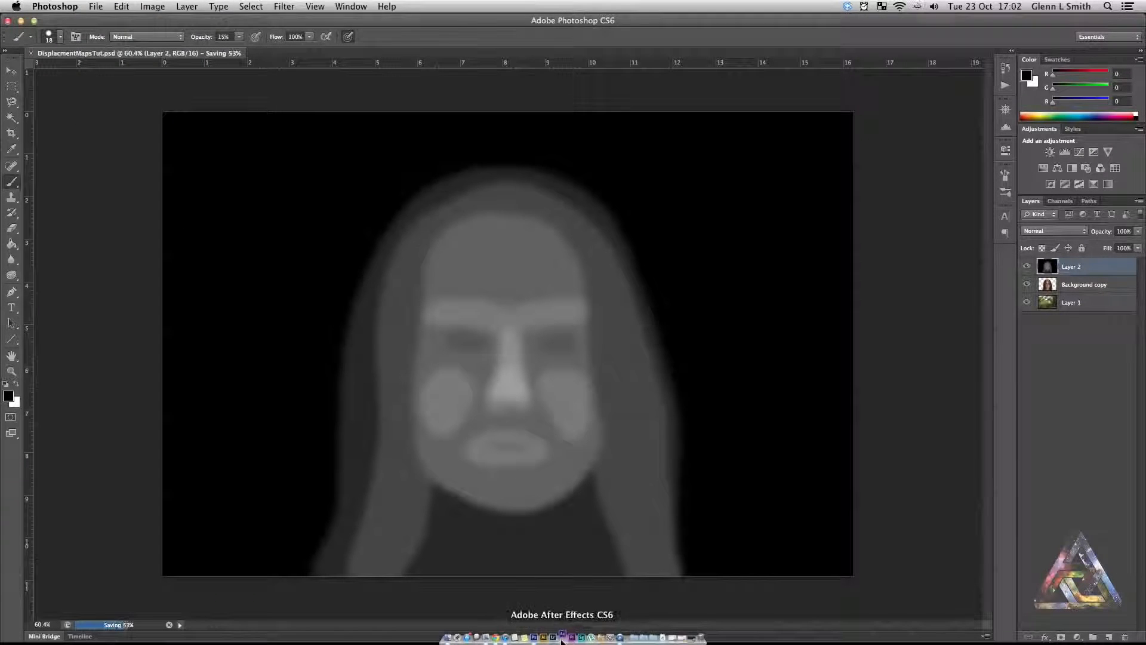
{"action": "left_click", "coordinate": [562, 637]}
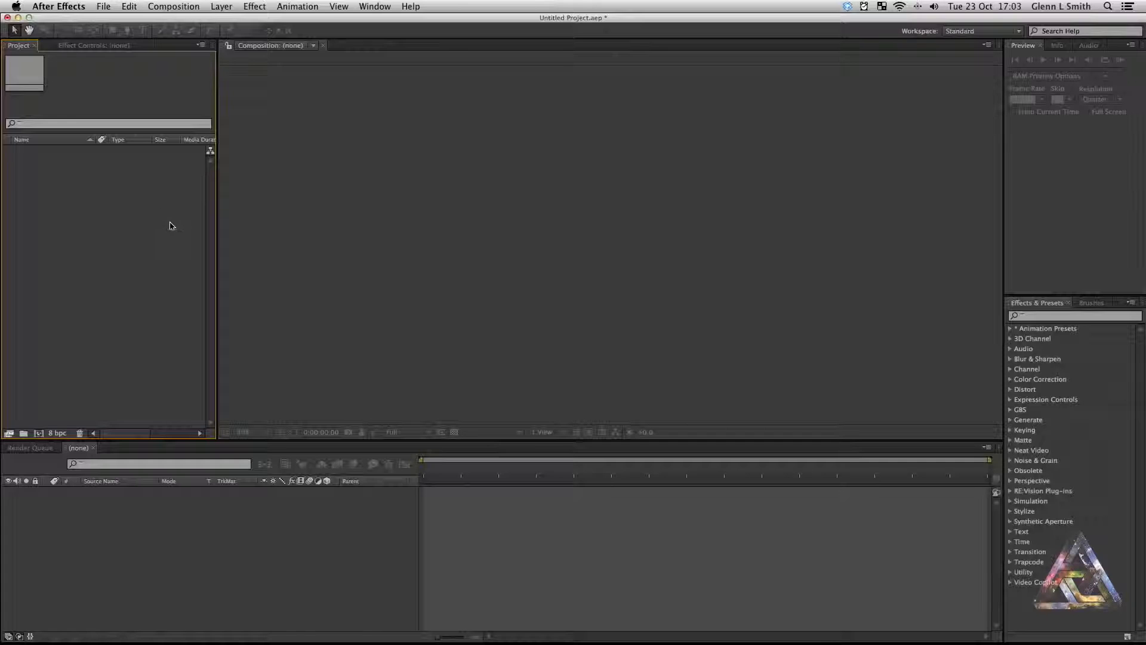
Import DisplacmentMapsTut.psd as Composition - Retain Layer Sizes with layer styles merged into the footage
{"action": "double_click", "coordinate": [111, 208]}
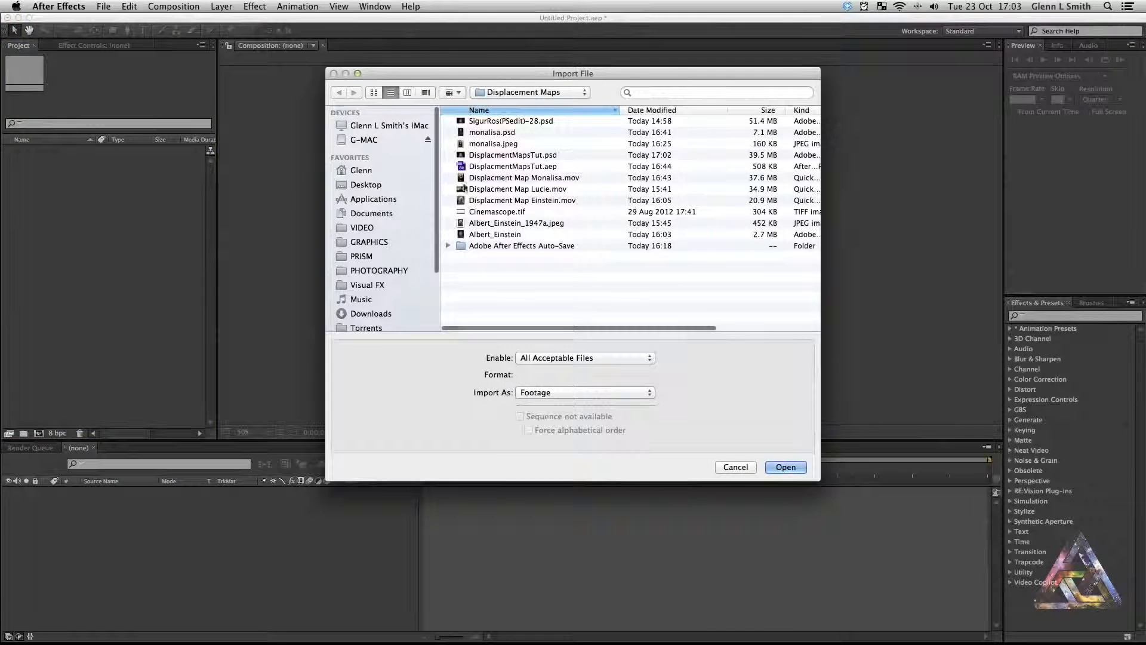
{"action": "left_click", "coordinate": [494, 155]}
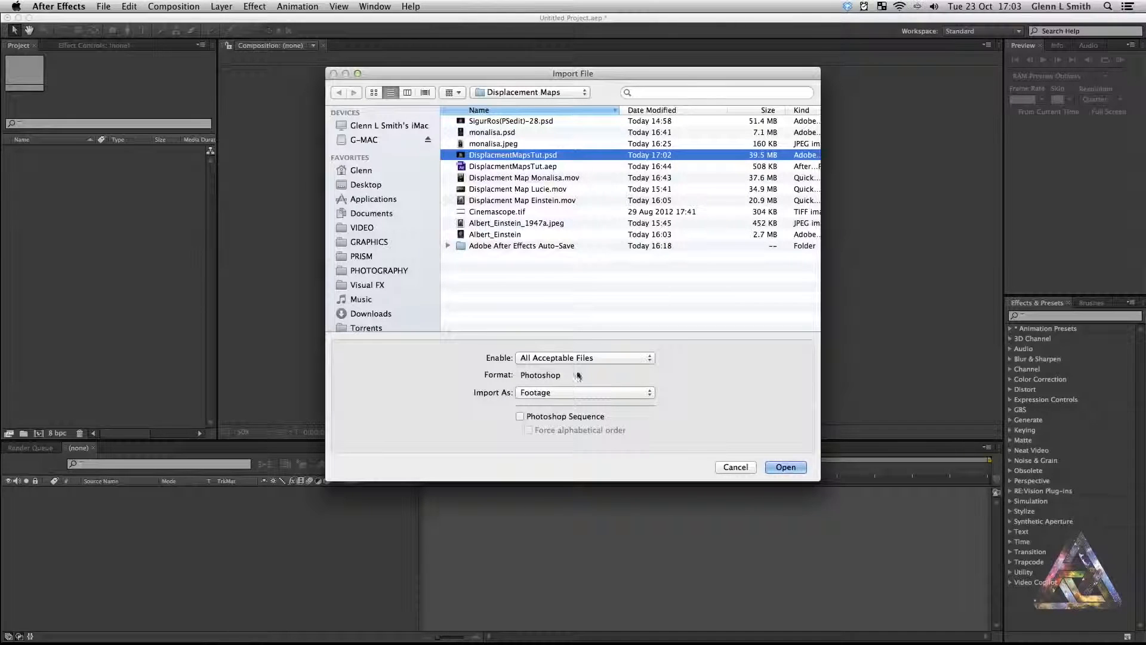
{"action": "left_click", "coordinate": [575, 392]}
{"action": "left_click", "coordinate": [589, 413]}
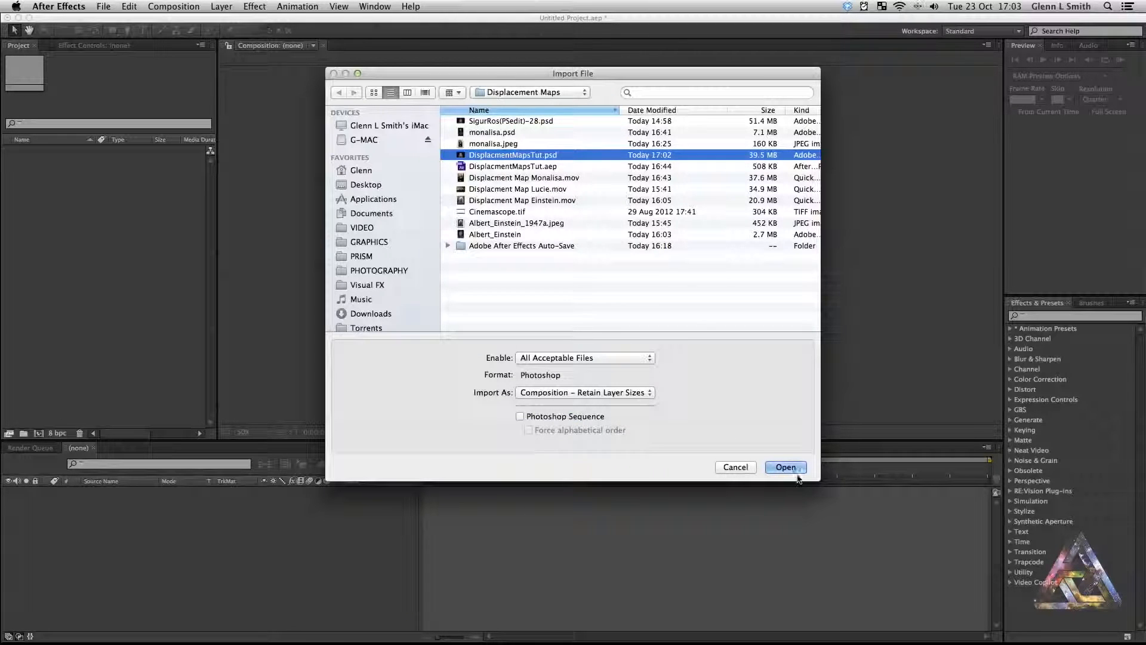
{"action": "left_click", "coordinate": [792, 470]}
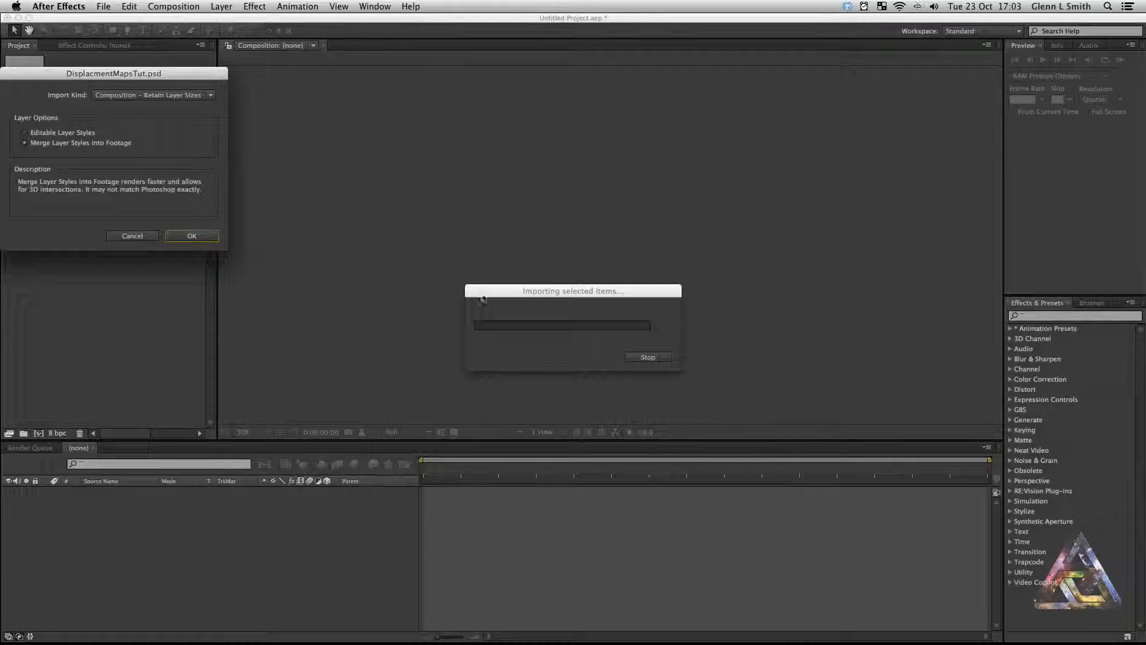
{"action": "left_click", "coordinate": [173, 236]}
Open the imported DisplacmentMapsTut composition and fit it to the viewer
{"action": "left_click", "coordinate": [18, 153]}
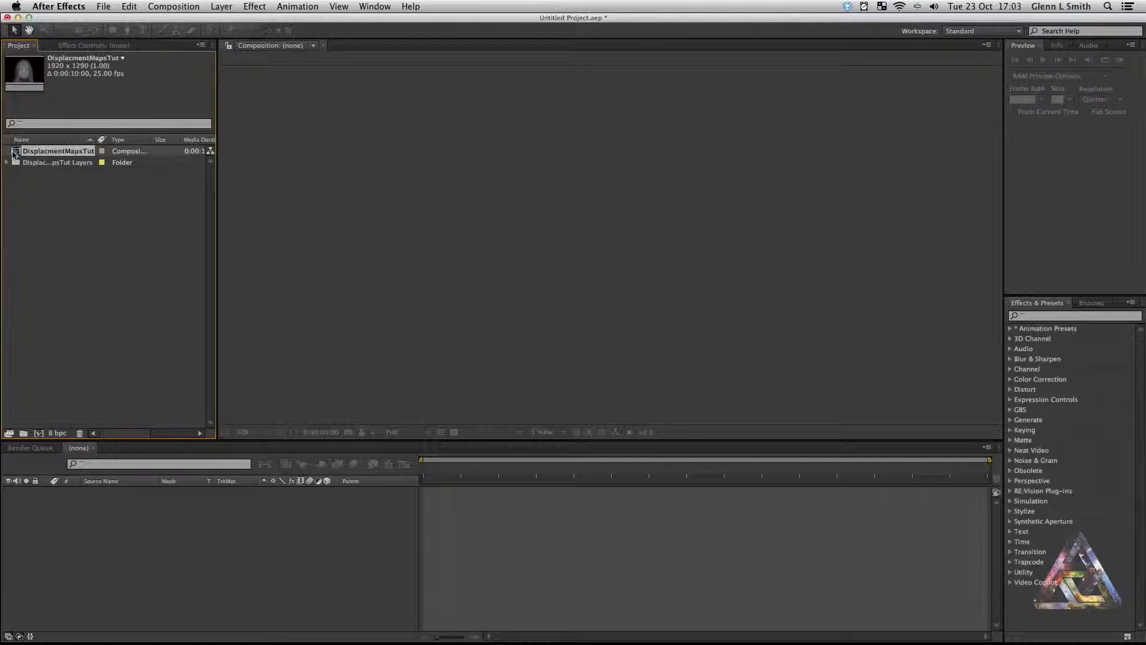
{"action": "double_click", "coordinate": [17, 154]}
{"action": "left_click_drag", "start_coordinate": [646, 432], "coordinate": [637, 418]}
{"action": "key", "text": "shift+slash"}
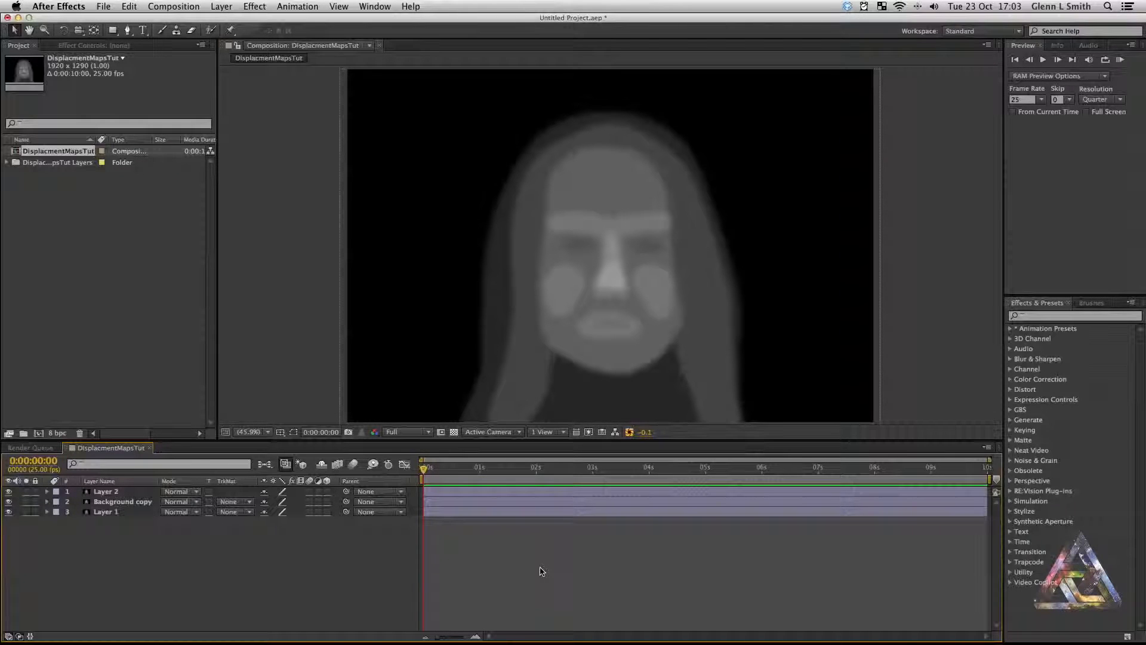
Set the composition's height to 1080 px
{"action": "key", "text": "super+k"}
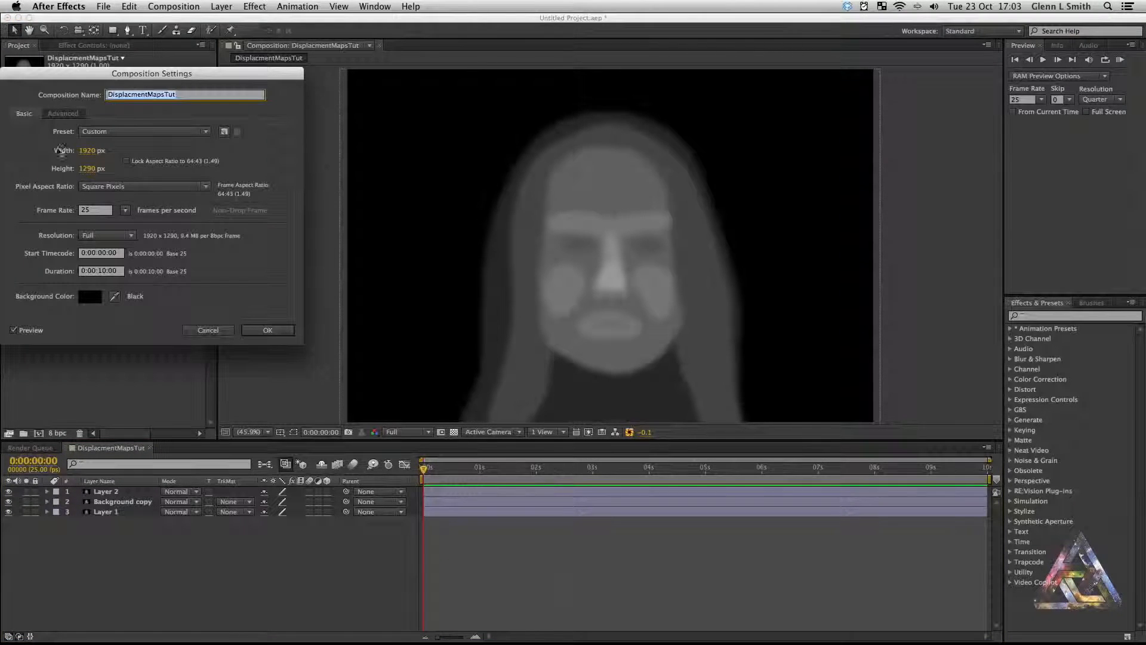
{"action": "left_click_drag", "start_coordinate": [101, 74], "coordinate": [251, 94]}
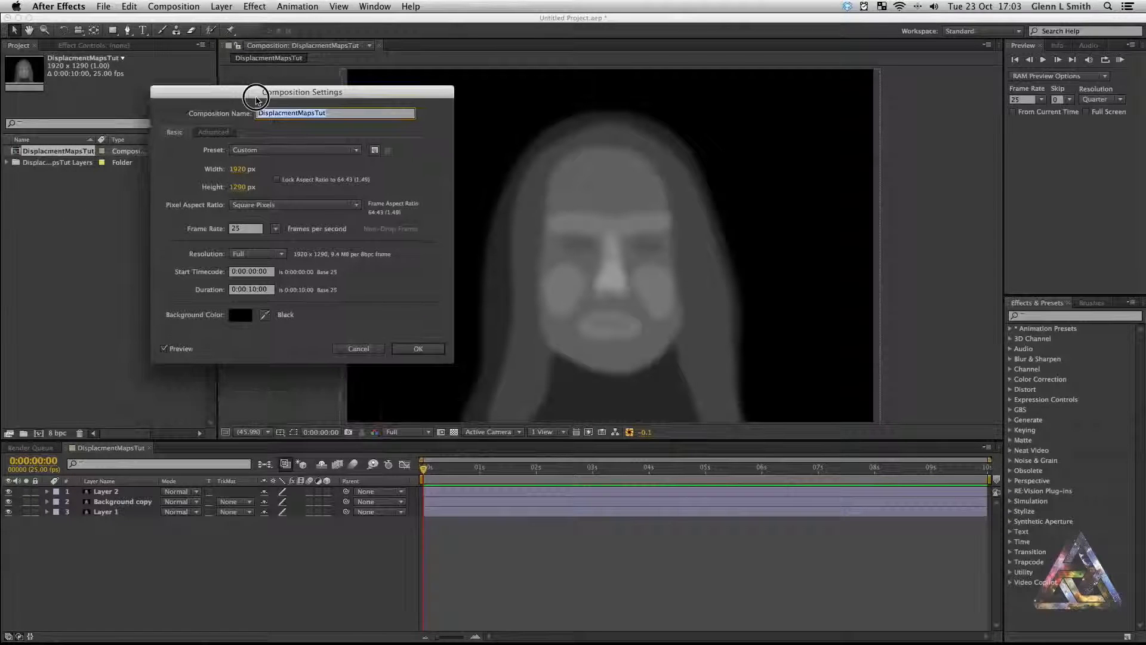
{"action": "left_click", "coordinate": [238, 188]}
{"action": "type", "text": "1080"}
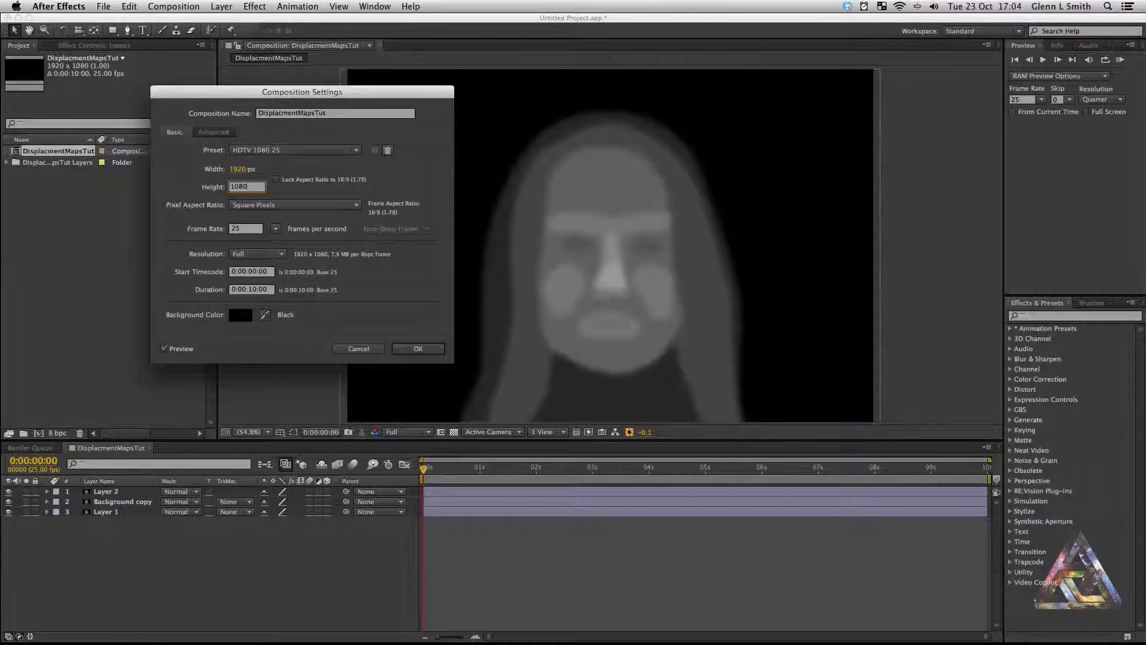
{"action": "key", "text": "Return"}
Hide the depth map layer and scale the Background copy portrait down to the height of the frame
{"action": "left_click", "coordinate": [9, 491]}
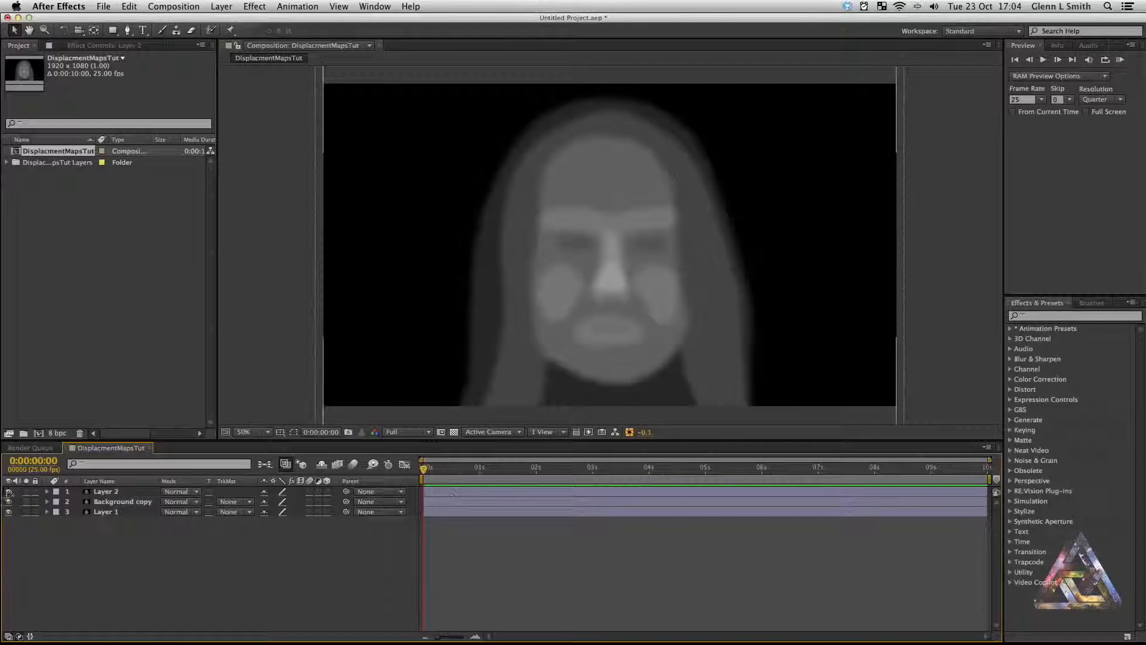
{"action": "left_click", "coordinate": [123, 502]}
{"action": "key", "text": "comma"}
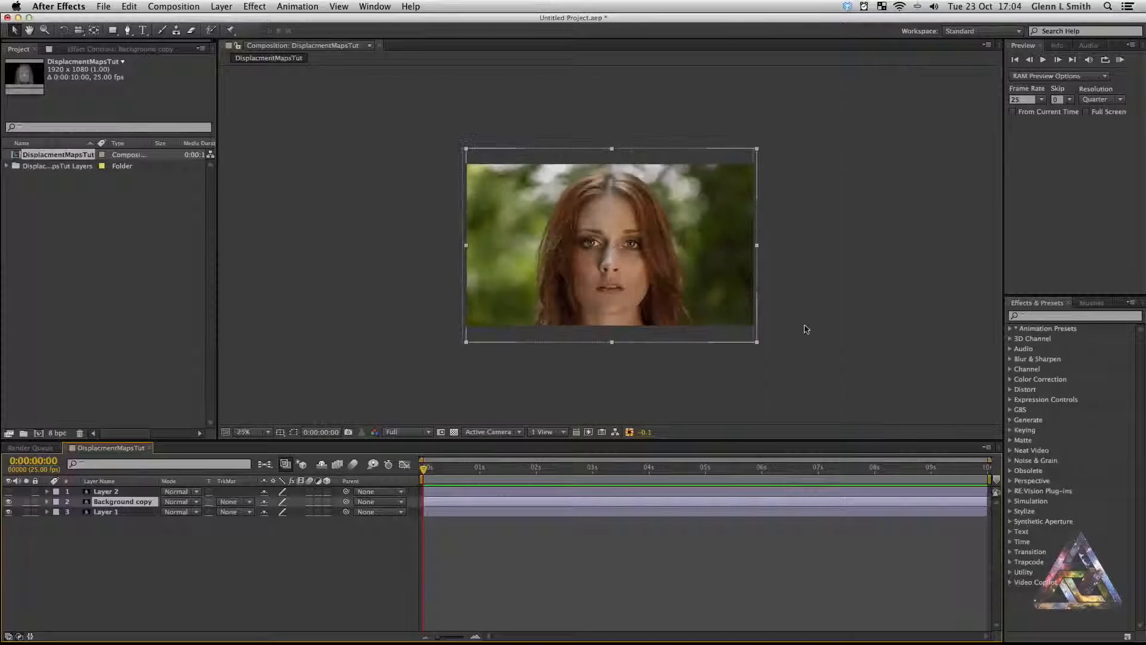
{"action": "left_click_drag", "start_coordinate": [756, 148], "coordinate": [729, 164]}
{"action": "left_click", "coordinate": [844, 287]}
{"action": "key", "text": "period"}
Compare the depth map in Layer 2 with the scaled portrait by showing and hiding it
{"action": "left_click", "coordinate": [443, 491]}
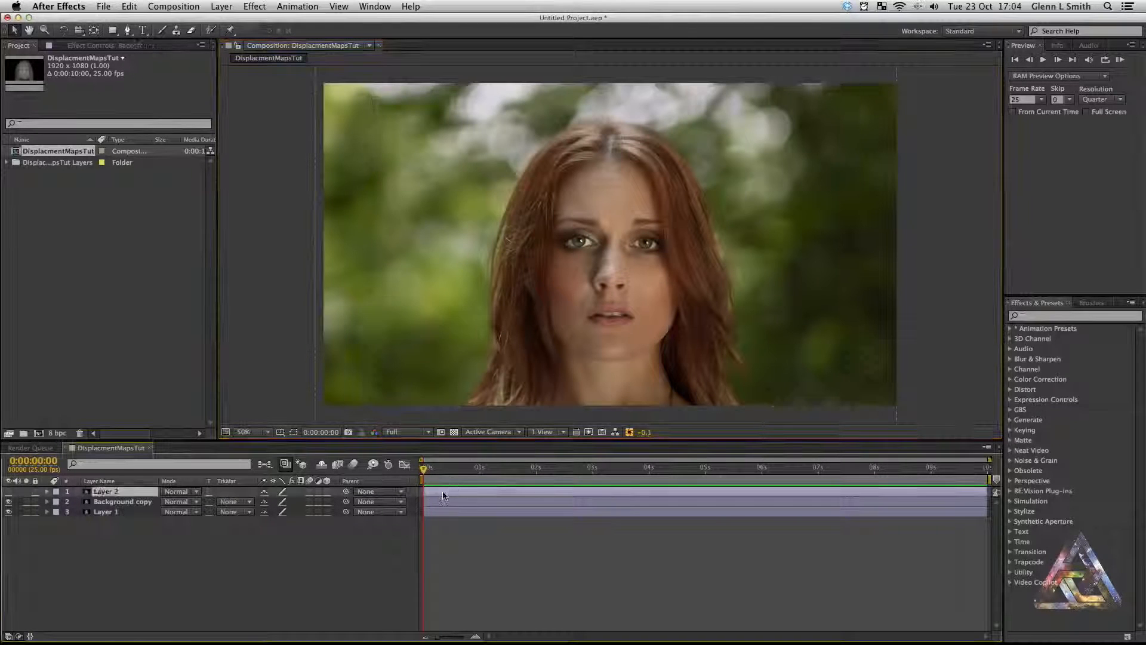
{"action": "left_click", "coordinate": [10, 492]}
{"action": "left_click", "coordinate": [10, 492]}
Find the Displacement Map effect and apply it to the Background copy layer
{"action": "left_click", "coordinate": [122, 501]}
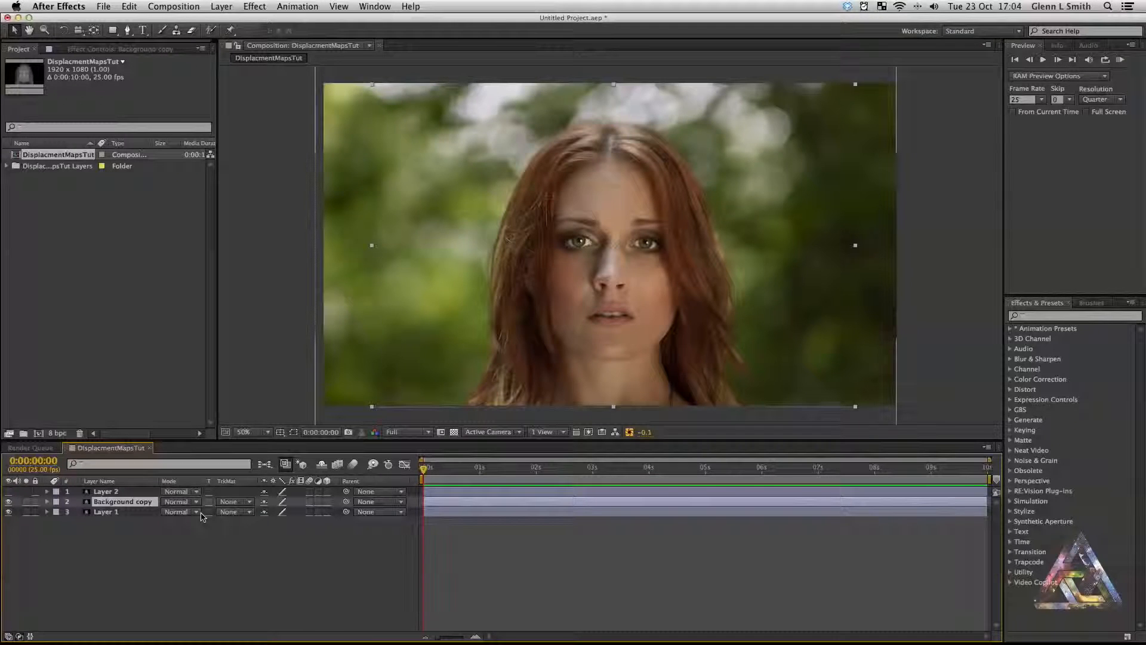
{"action": "left_click", "coordinate": [1036, 315]}
{"action": "type", "text": "displace"}
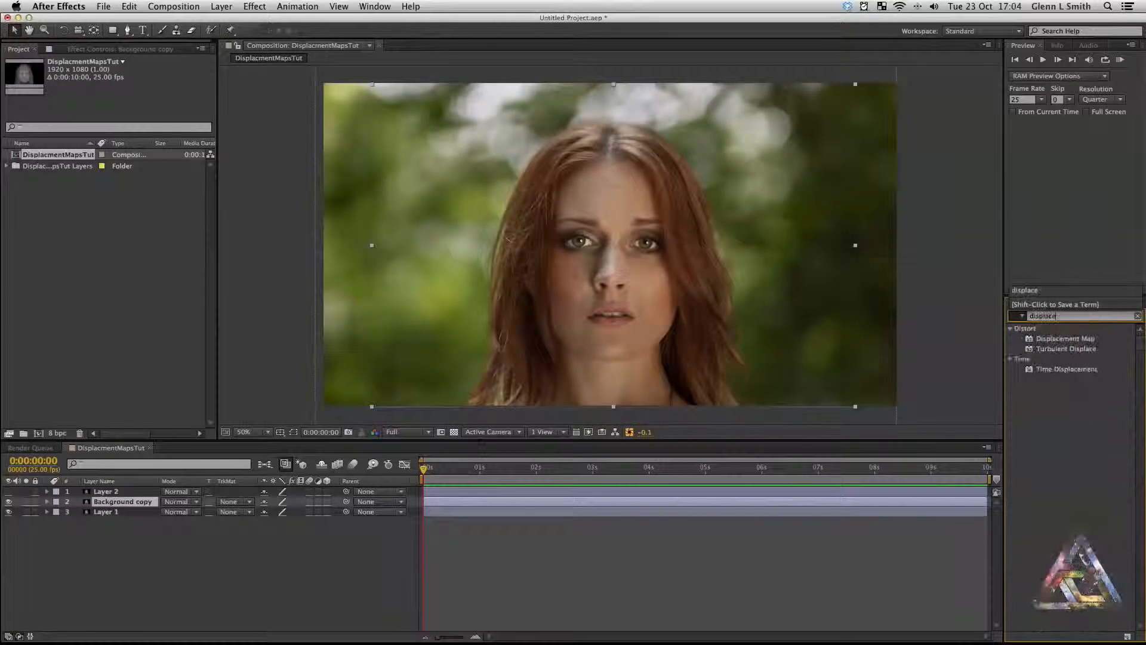
{"action": "type", "text": "ment map"}
{"action": "left_click_drag", "start_coordinate": [1046, 339], "coordinate": [440, 505]}
Rename the portrait layer with the model's first name and the depth map layer as DisMap
{"action": "key", "text": "Return"}
{"action": "type", "text": "Layer"}
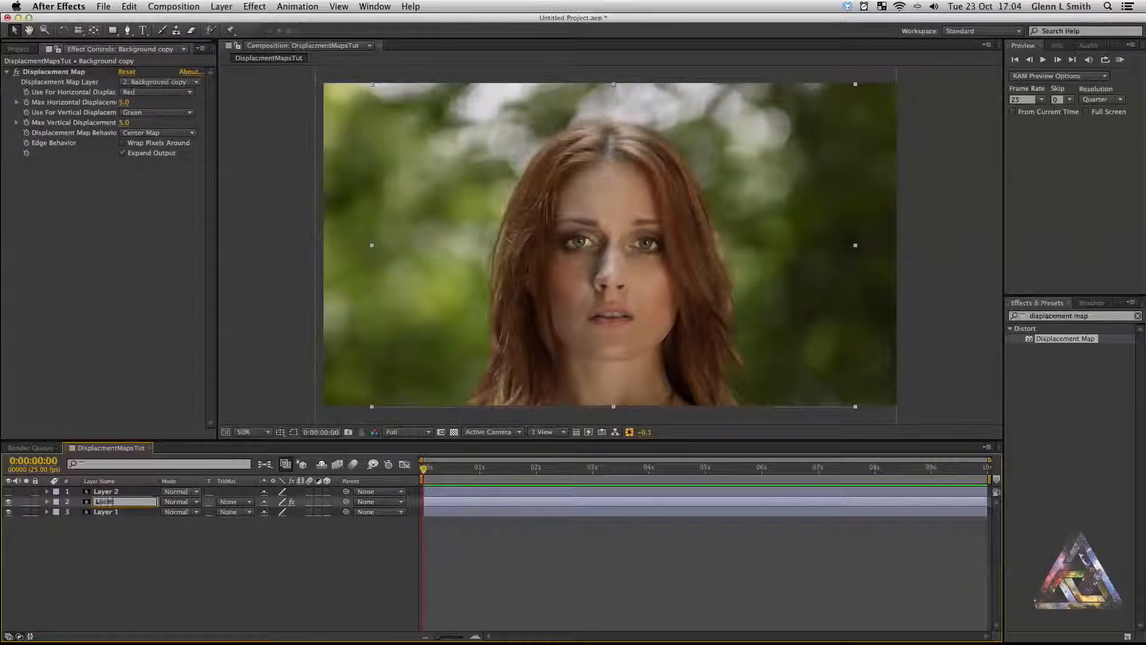
{"action": "key", "text": "Return"}
{"action": "key", "text": "super+Up"}
{"action": "key", "text": "Return"}
{"action": "type", "text": "S"}
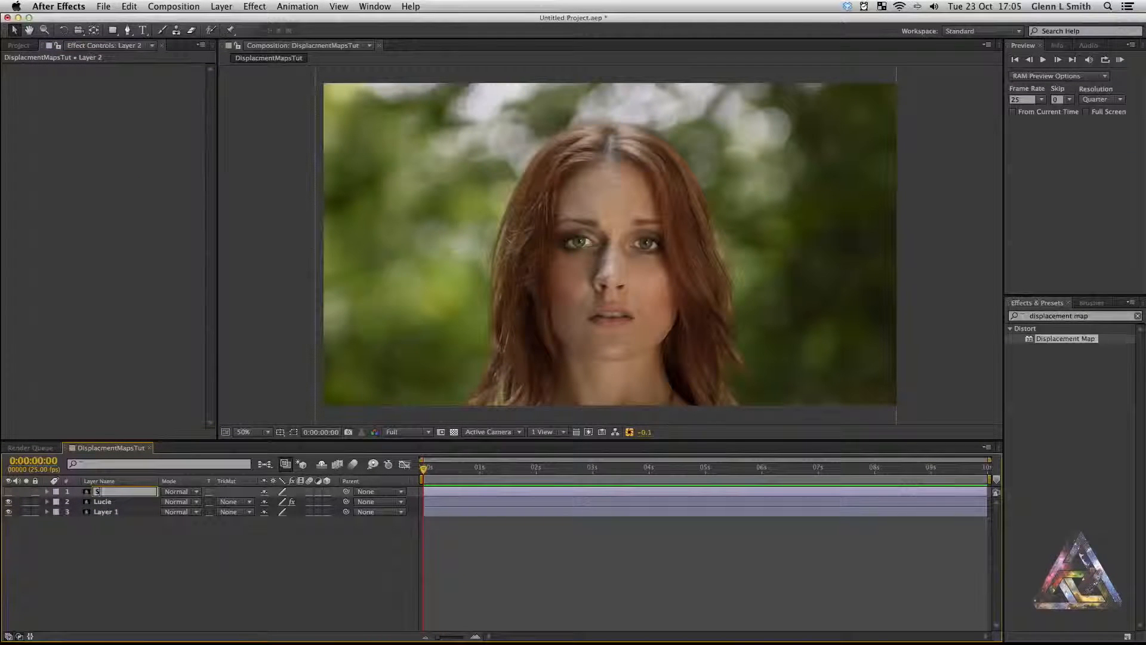
{"action": "key", "text": "Return"}
Rename the background layer, Layer 1, as BG
{"action": "left_click", "coordinate": [116, 511]}
{"action": "key", "text": "Return"}
{"action": "type", "text": "BG"}
{"action": "key", "text": "Return"}
{"action": "left_click", "coordinate": [120, 521]}
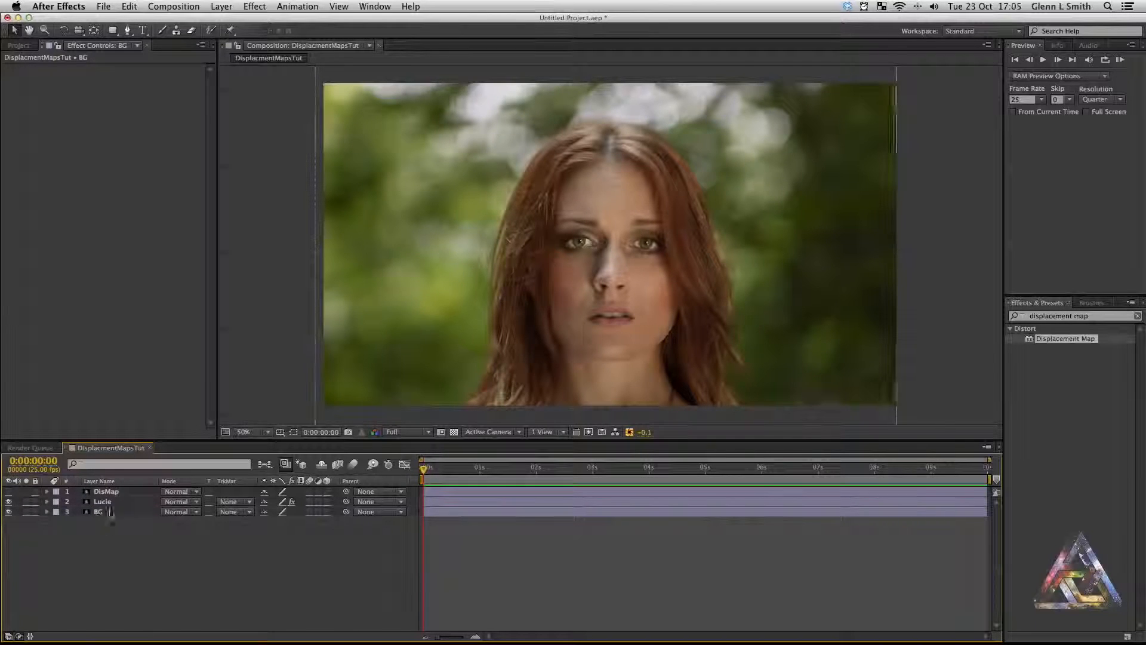
Set DisMap as the displacement map layer in the portrait layer's Displacement Map effect
{"action": "left_click", "coordinate": [118, 501]}
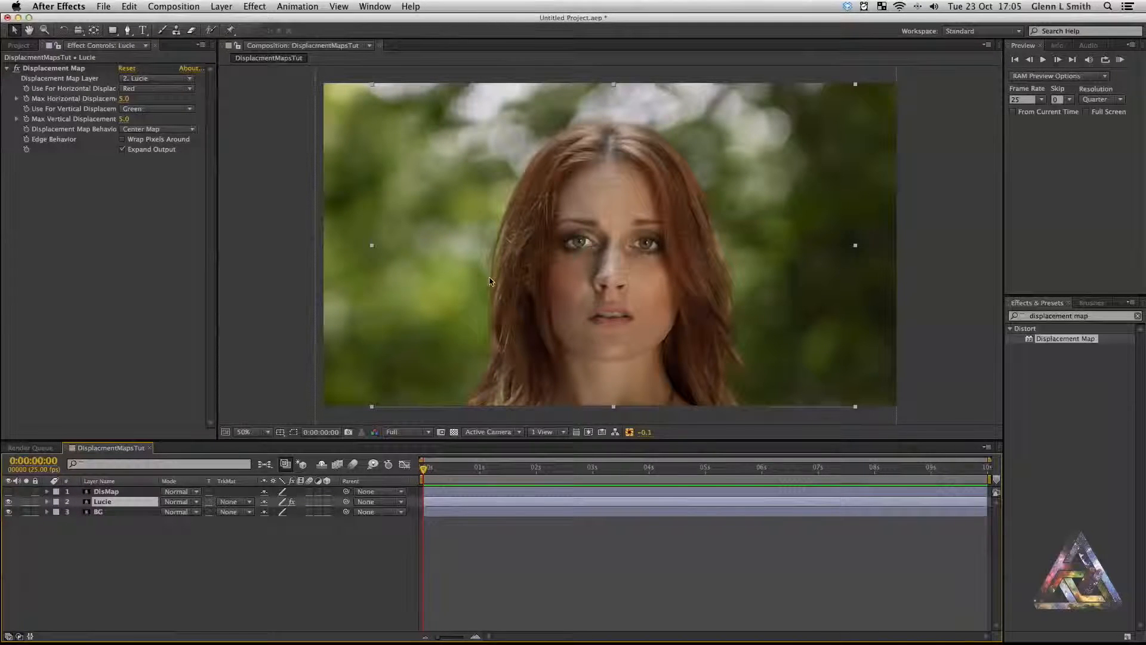
{"action": "left_click", "coordinate": [921, 300]}
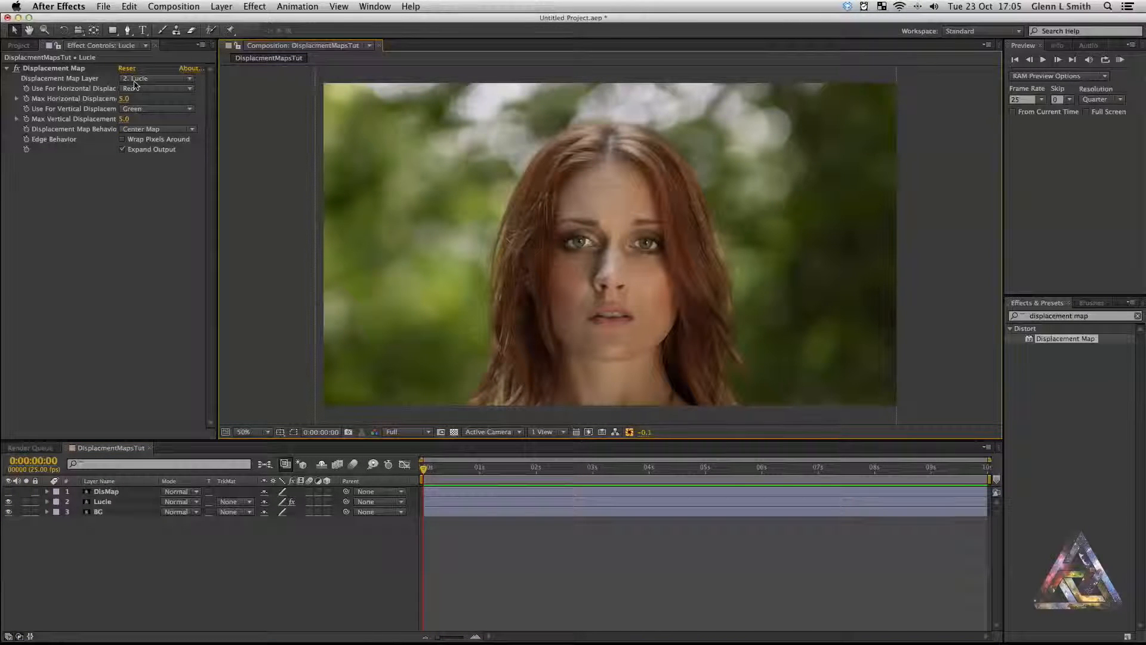
{"action": "left_click", "coordinate": [99, 80]}
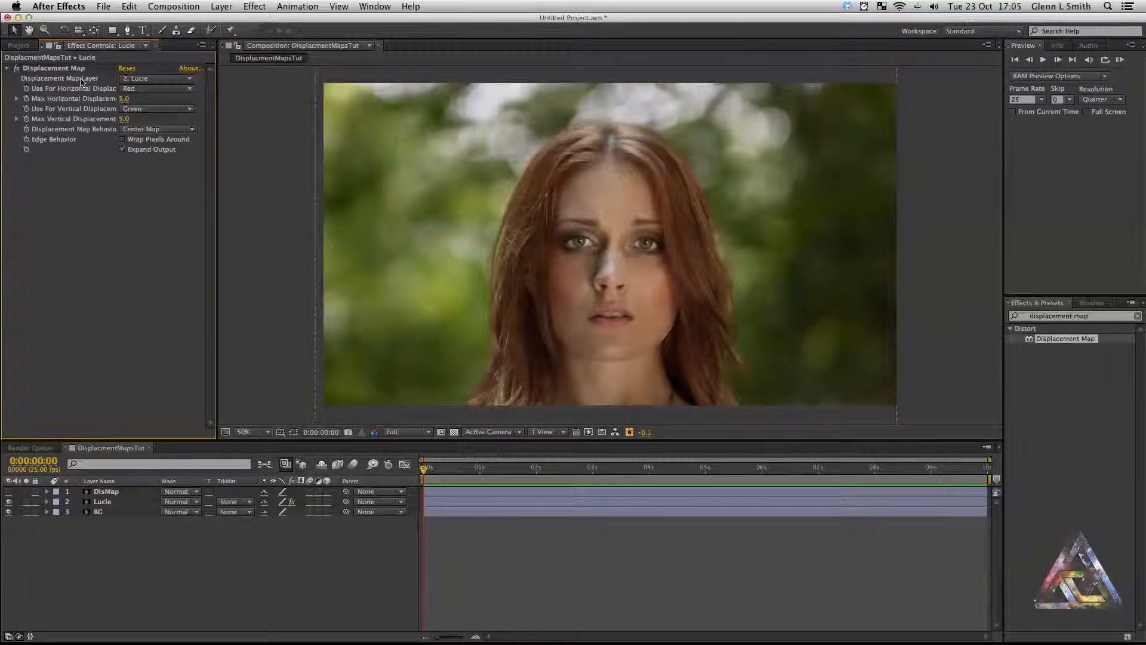
{"action": "left_click", "coordinate": [125, 82]}
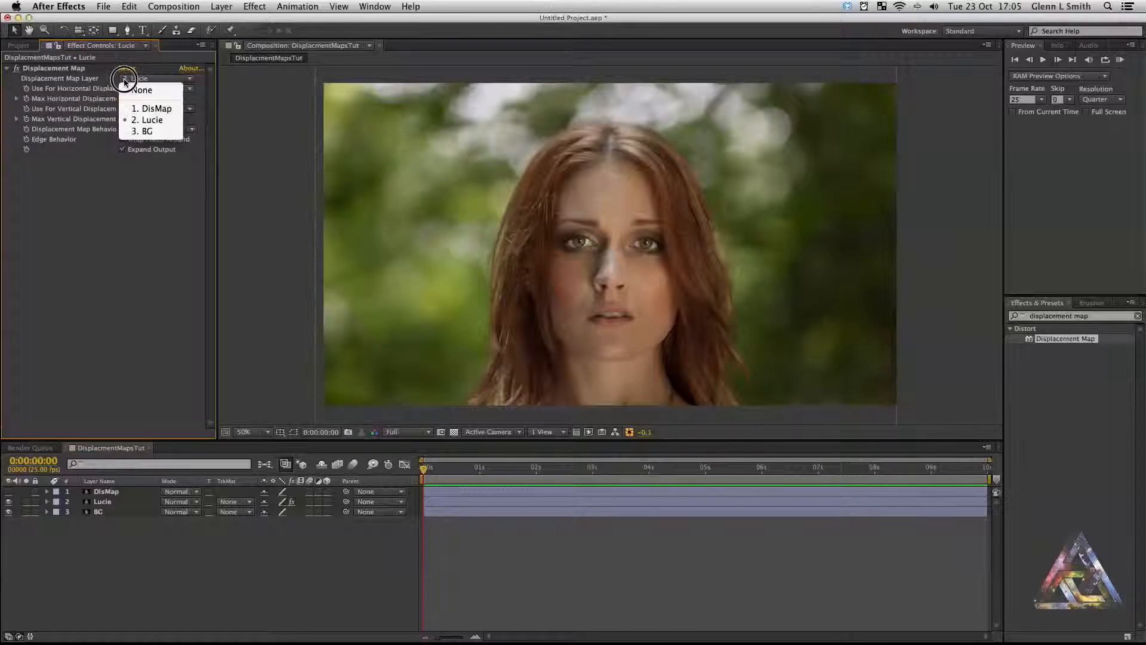
{"action": "left_click", "coordinate": [158, 110]}
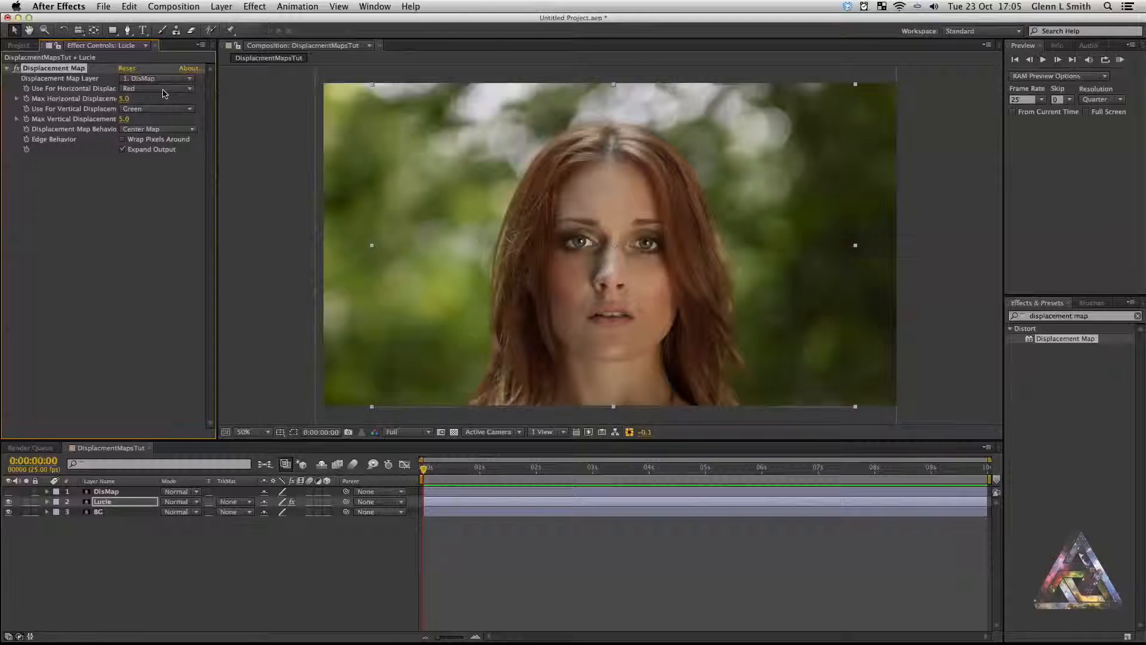
Use Luminance for both the horizontal and the vertical displacement
{"action": "left_click", "coordinate": [163, 90]}
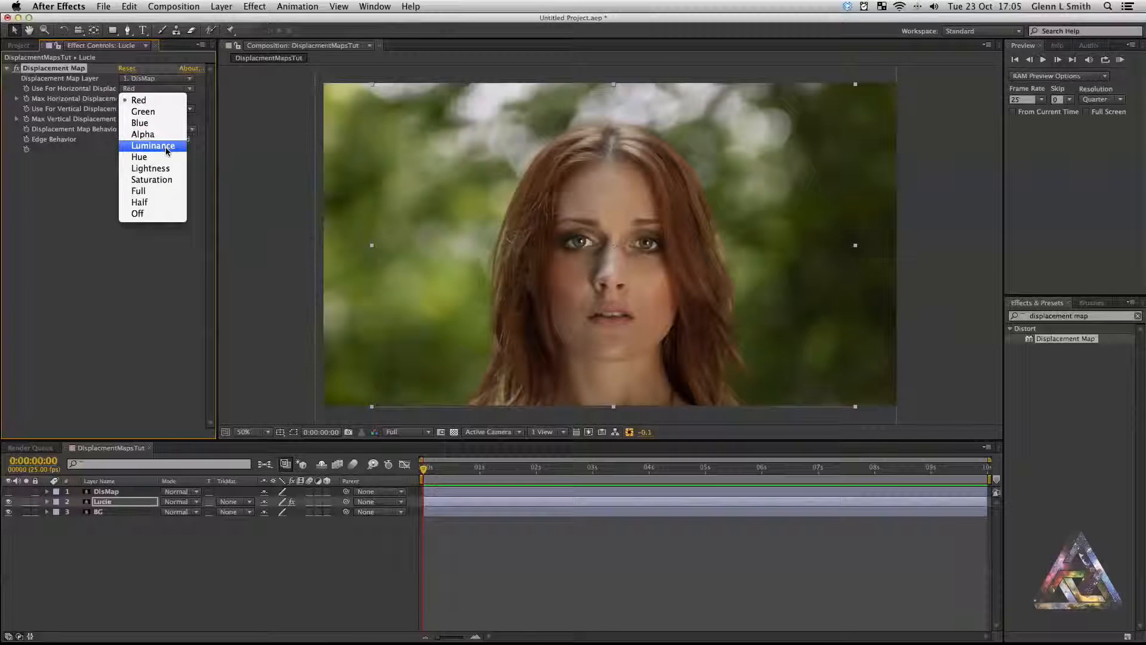
{"action": "left_click", "coordinate": [167, 147]}
{"action": "left_click", "coordinate": [145, 109]}
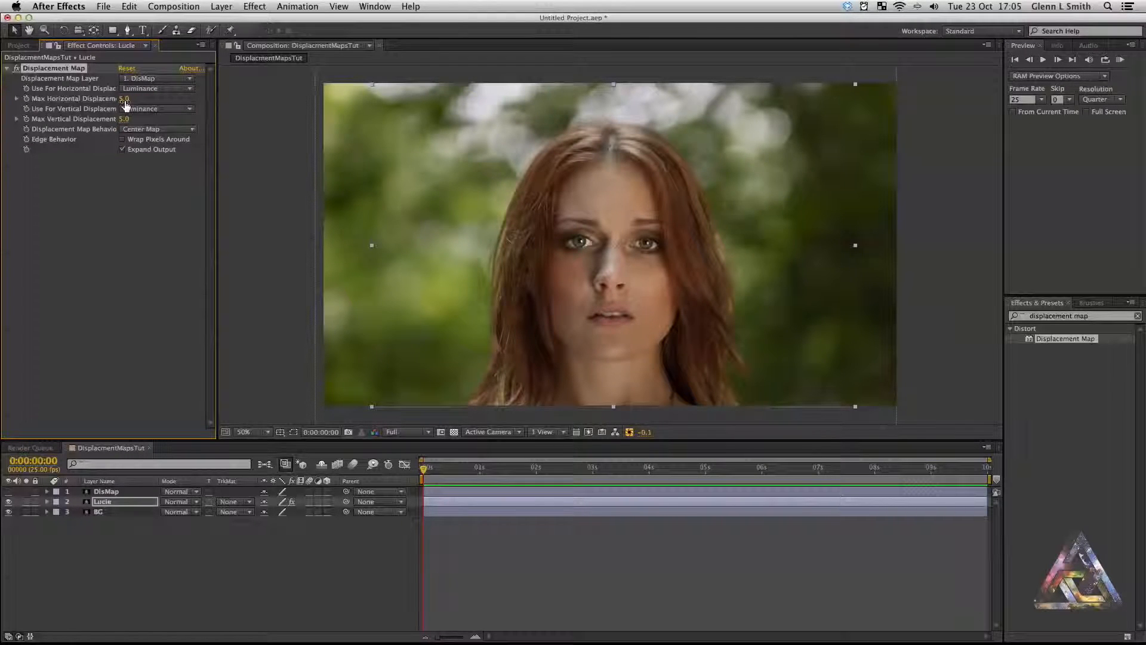
Try out different maximum horizontal displacement values and lower the composition preview resolution to Half
{"action": "mouse_move", "coordinate": [124, 98]}
{"action": "left_mouse_down"}
{"action": "mouse_move", "coordinate": [139, 103]}
{"action": "mouse_move", "coordinate": [122, 103]}
{"action": "left_mouse_up"}
{"action": "left_click", "coordinate": [407, 431]}
{"action": "left_click", "coordinate": [401, 476]}
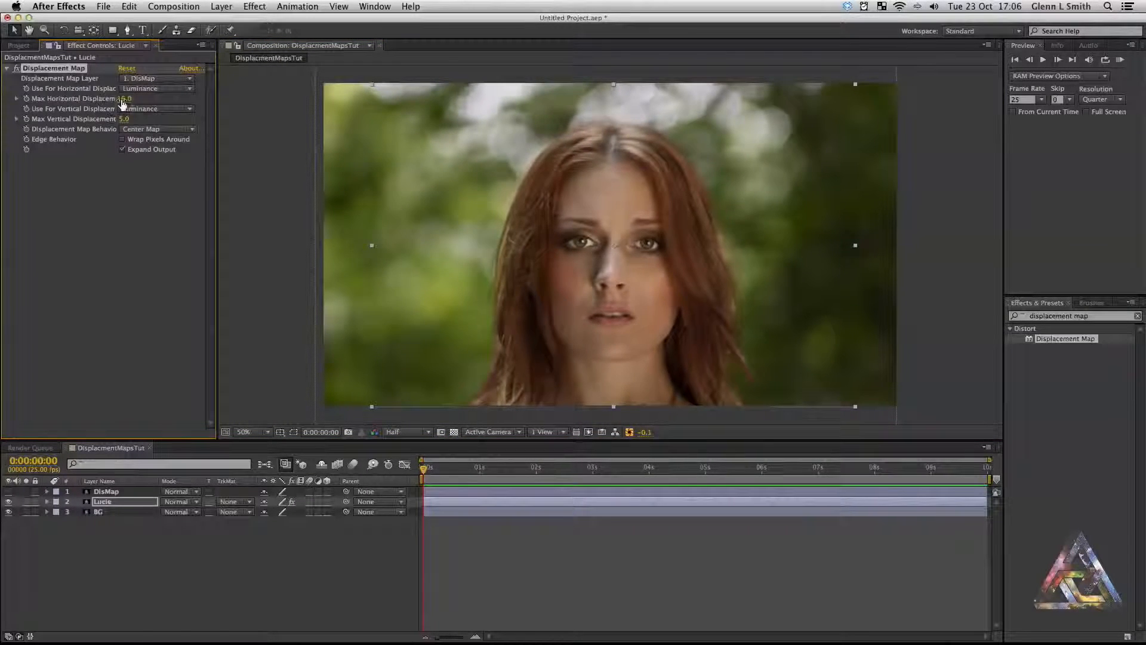
Set both the maximum horizontal and the maximum vertical displacement to 0
{"action": "type", "text": "0"}
{"action": "key", "text": "Tab"}
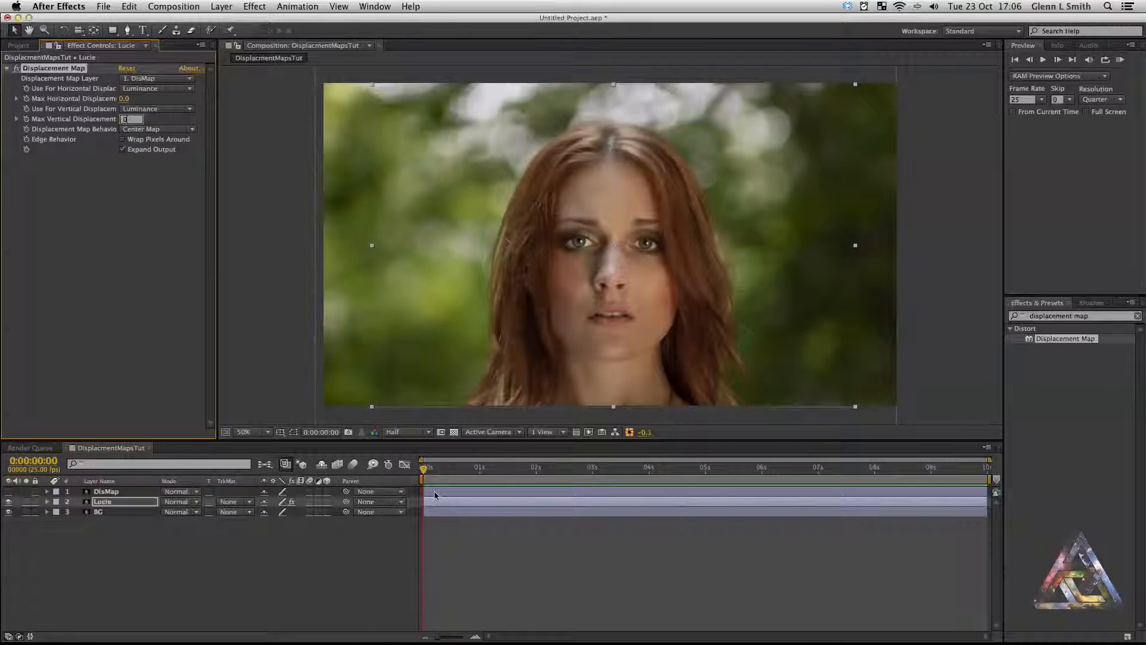
{"action": "type", "text": "0"}
{"action": "key", "text": "Return"}
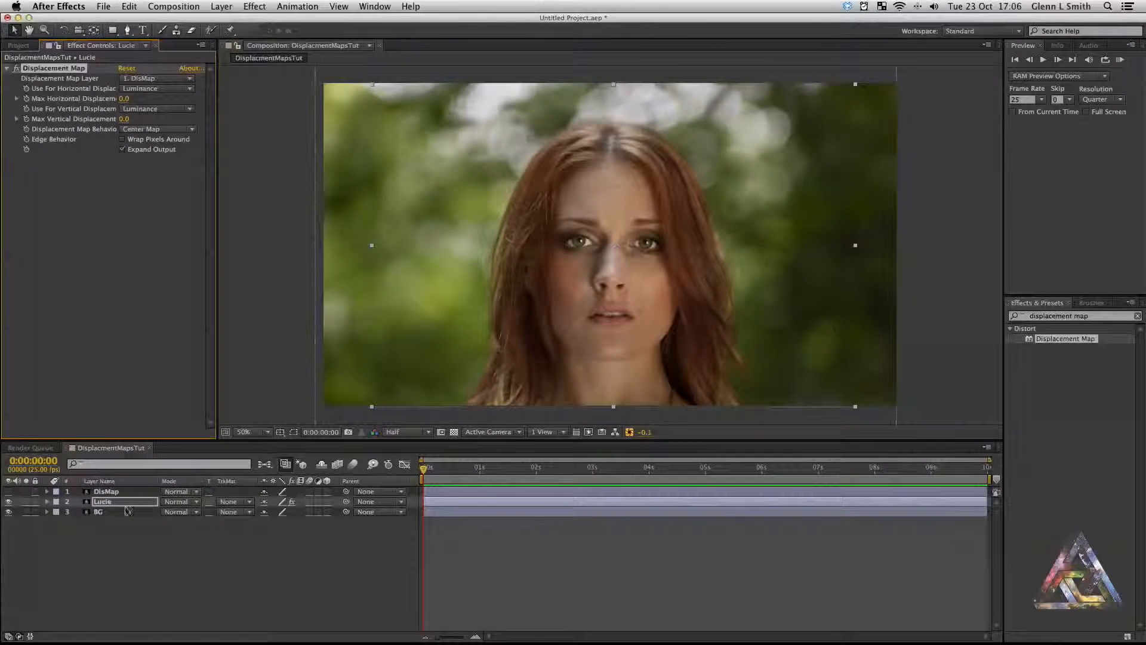
Reveal the portrait layer's Displacement Map properties in the timeline and keyframe Max Vertical Displacement at -10 at 0:00:00:00
{"action": "left_click", "coordinate": [48, 503]}
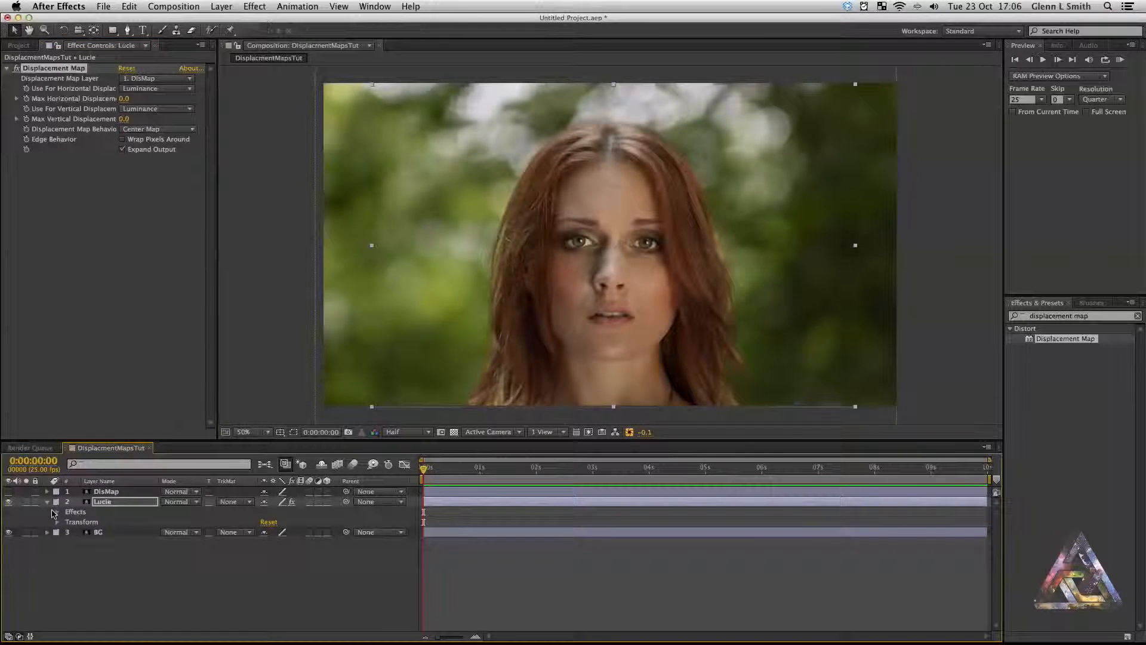
{"action": "left_click", "coordinate": [56, 513]}
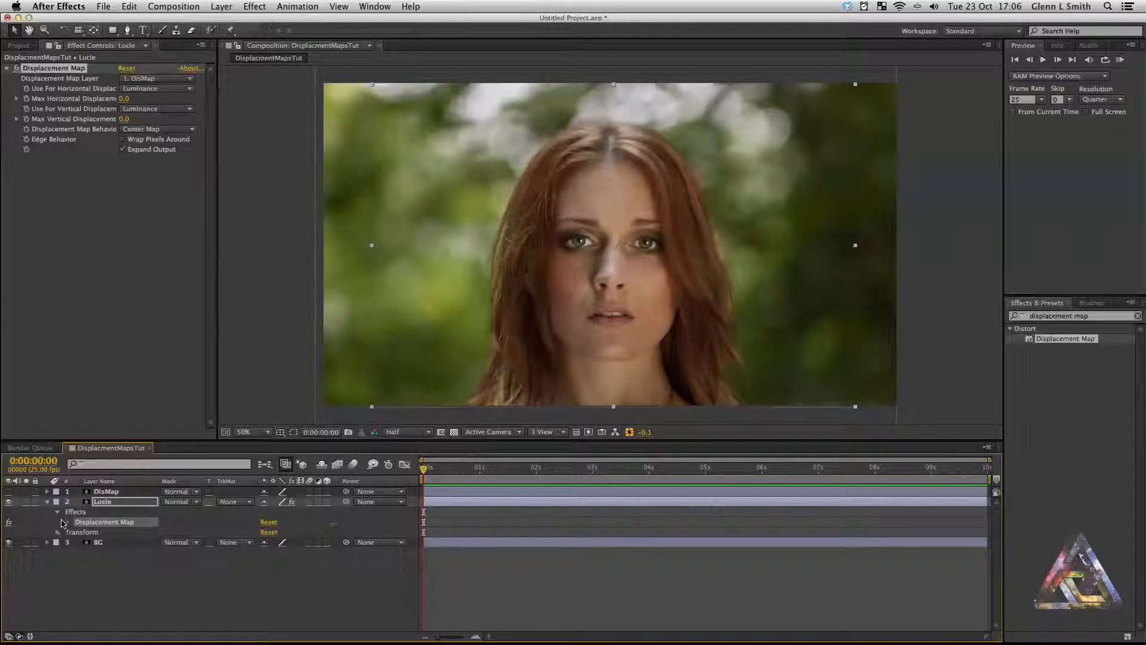
{"action": "left_click", "coordinate": [67, 523]}
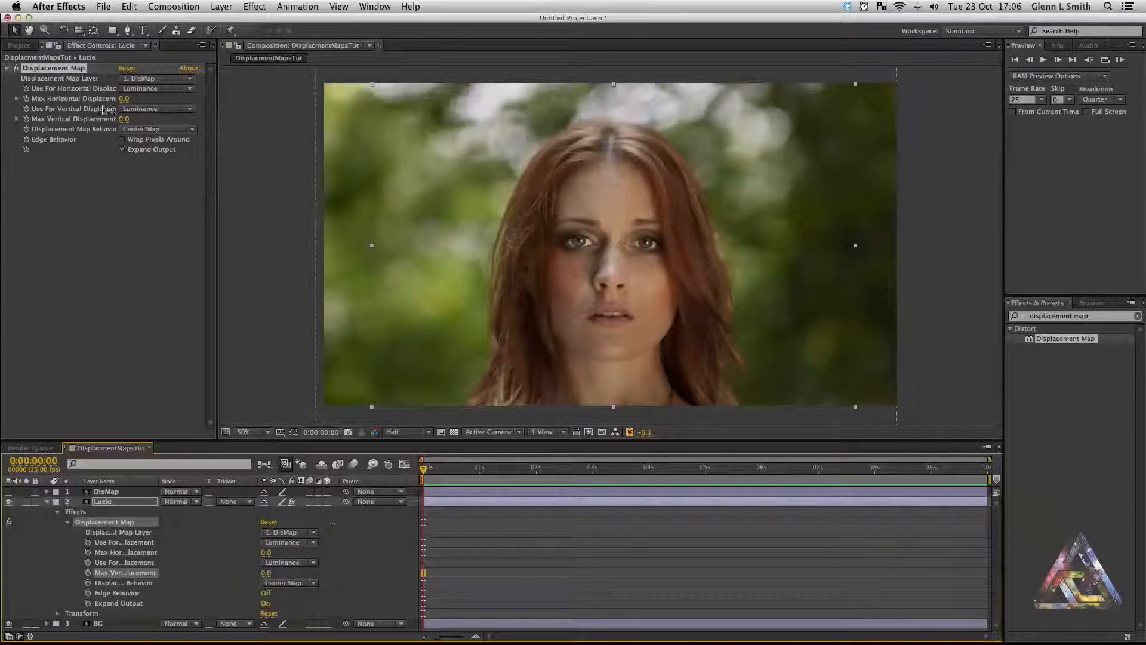
{"action": "left_click_drag", "start_coordinate": [123, 118], "coordinate": [113, 119]}
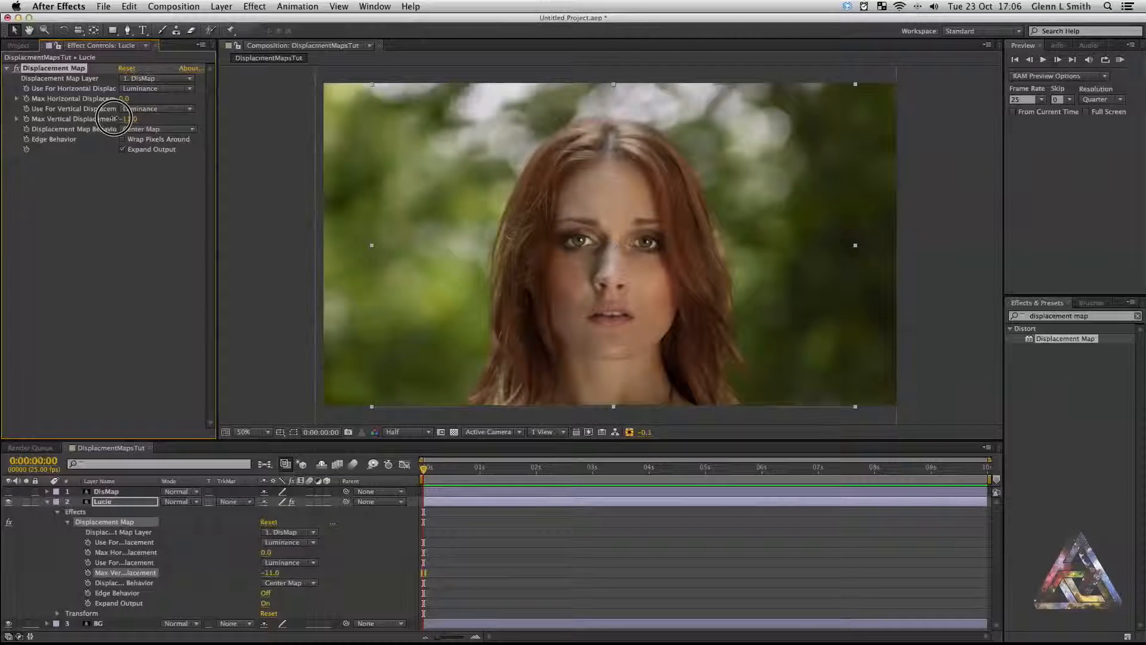
{"action": "left_click_drag", "start_coordinate": [113, 118], "coordinate": [113, 119]}
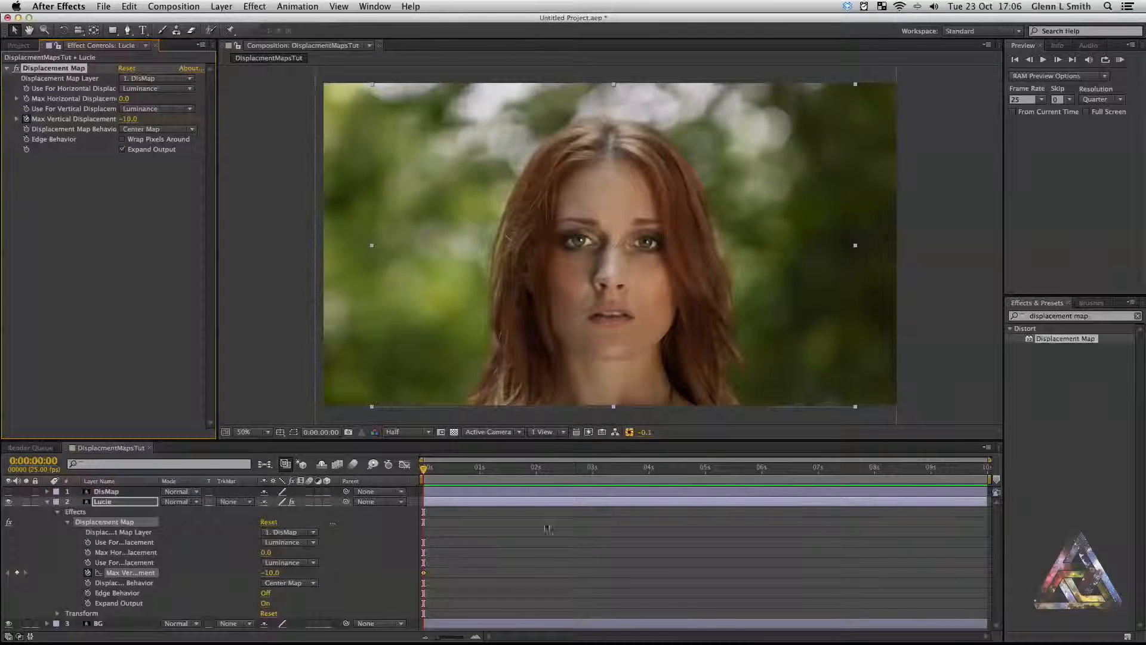
Keyframe the portrait layer's Max Vertical Displacement at 10 at 0:00:03:00 and scrub through the movement
{"action": "left_click_drag", "start_coordinate": [425, 473], "coordinate": [594, 475]}
{"action": "left_click", "coordinate": [274, 574]}
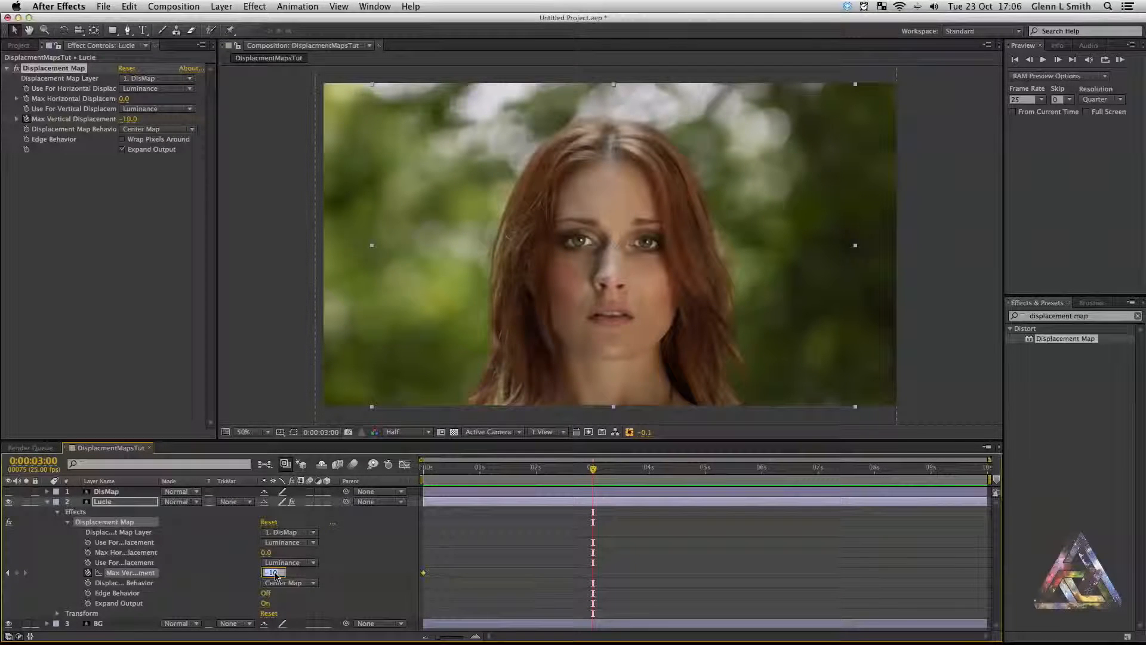
{"action": "type", "text": "10"}
{"action": "key", "text": "Return"}
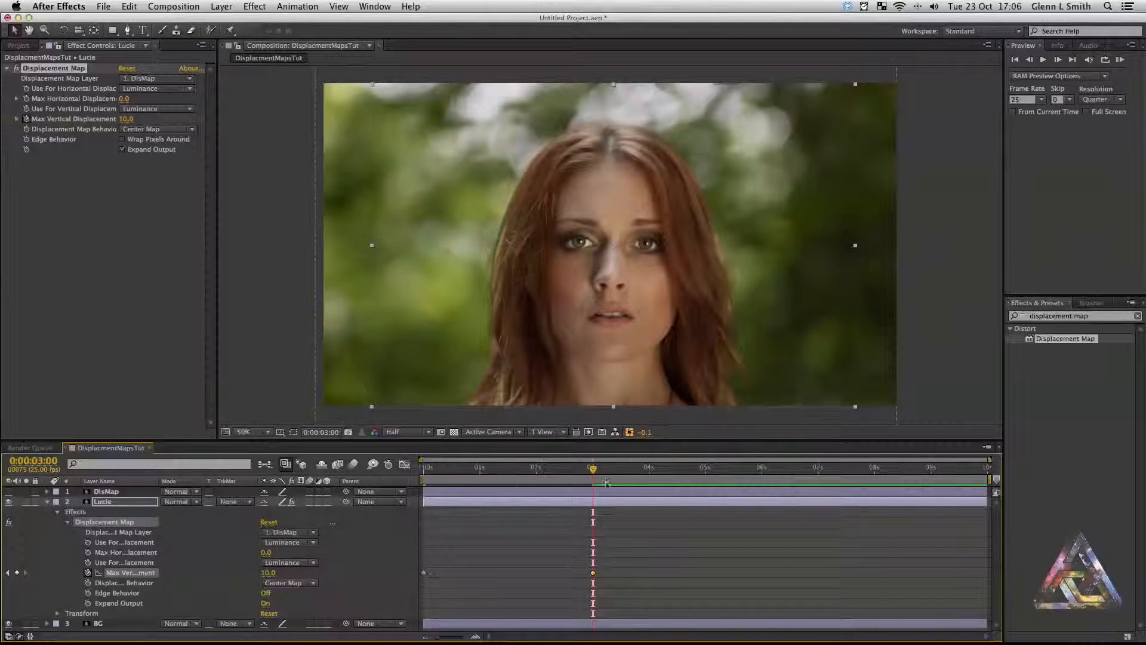
{"action": "mouse_move", "coordinate": [592, 470]}
{"action": "left_mouse_down"}
{"action": "mouse_move", "coordinate": [399, 472]}
{"action": "mouse_move", "coordinate": [617, 454]}
{"action": "mouse_move", "coordinate": [591, 456]}
{"action": "left_mouse_up"}
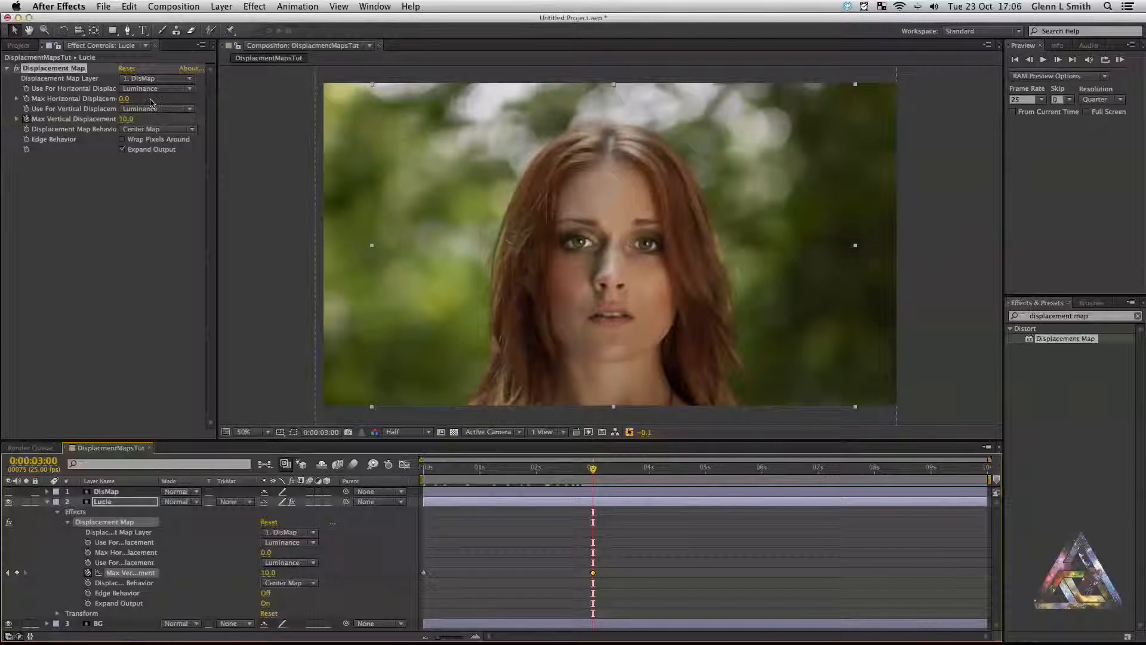
Set Max Vertical Displacement to 30 at 0:00:03:00 and to -20 at 0:00:00:00
{"action": "left_click_drag", "start_coordinate": [128, 118], "coordinate": [144, 117]}
{"action": "left_click_drag", "start_coordinate": [445, 469], "coordinate": [423, 471]}
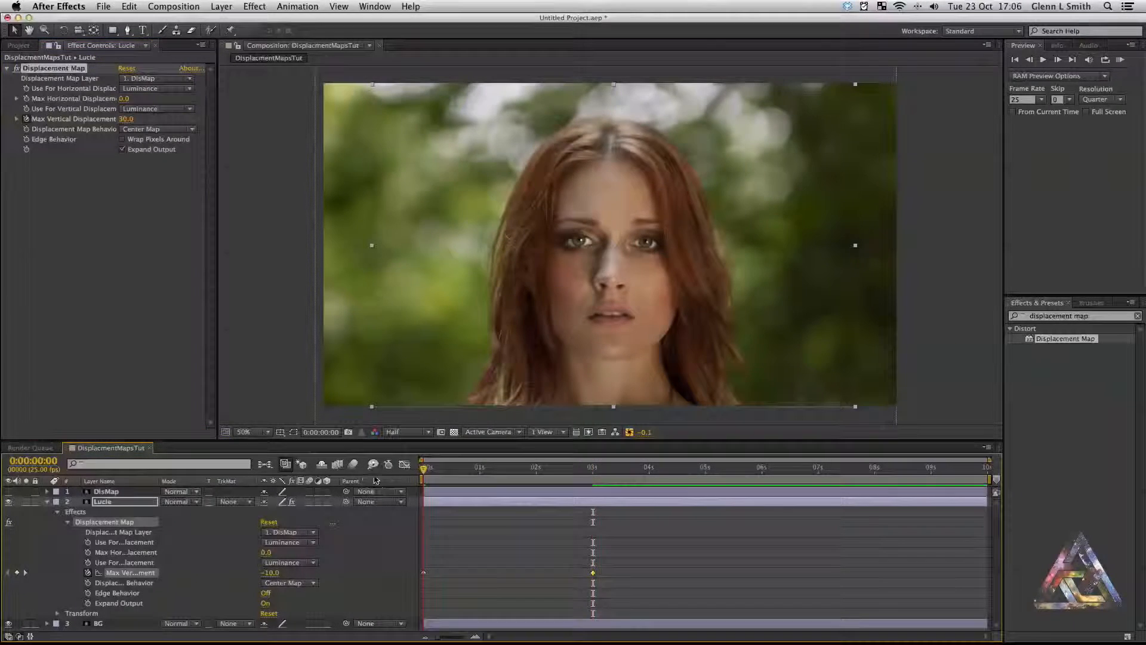
{"action": "left_click_drag", "start_coordinate": [125, 118], "coordinate": [500, 108]}
{"action": "left_click_drag", "start_coordinate": [352, 123], "coordinate": [129, 119]}
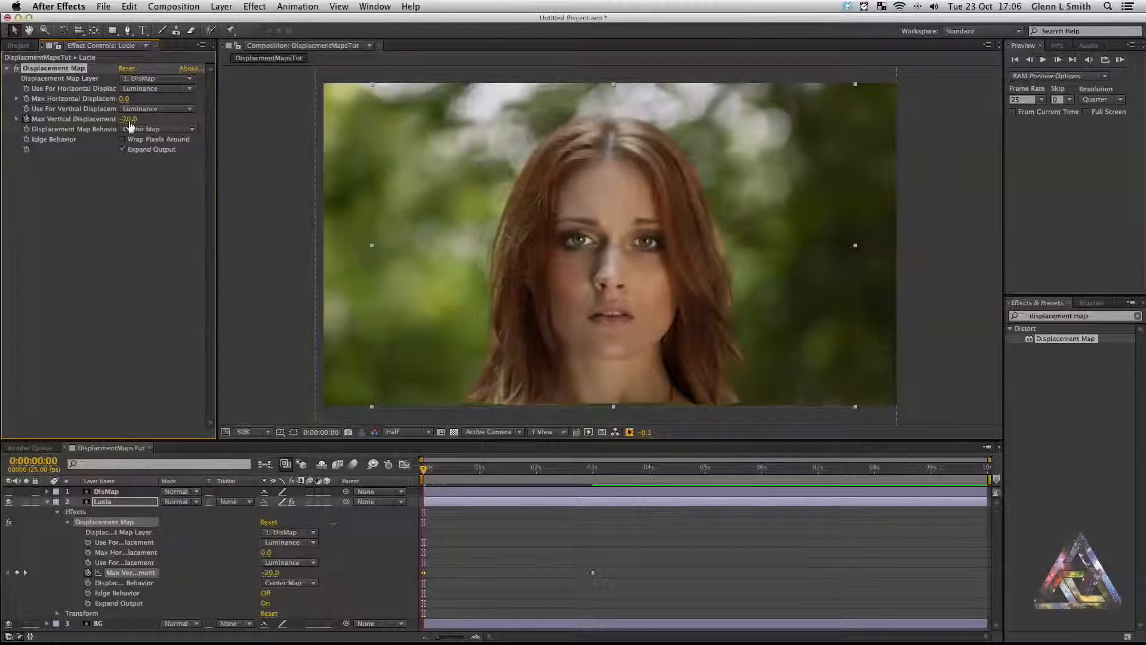
Set the Max Vertical Displacement keyframe at 0:00:03:00 to 19 and scrub back to the start of the composition
{"action": "left_click_drag", "start_coordinate": [425, 467], "coordinate": [588, 465]}
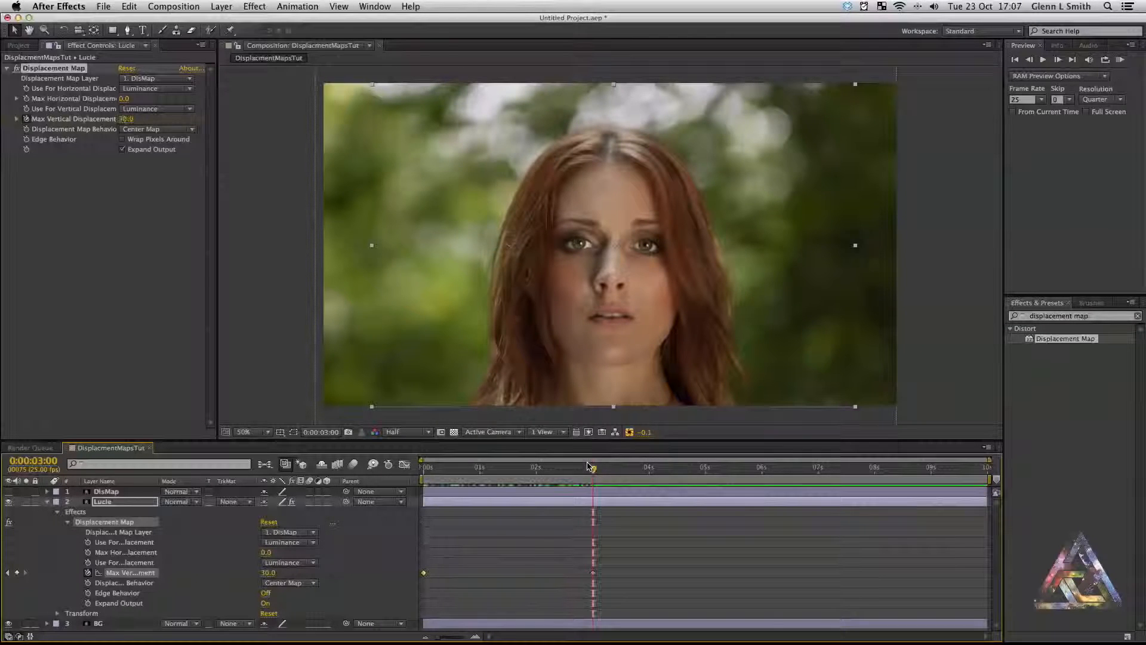
{"action": "left_click", "coordinate": [125, 120]}
{"action": "left_click_drag", "start_coordinate": [125, 120], "coordinate": [118, 123]}
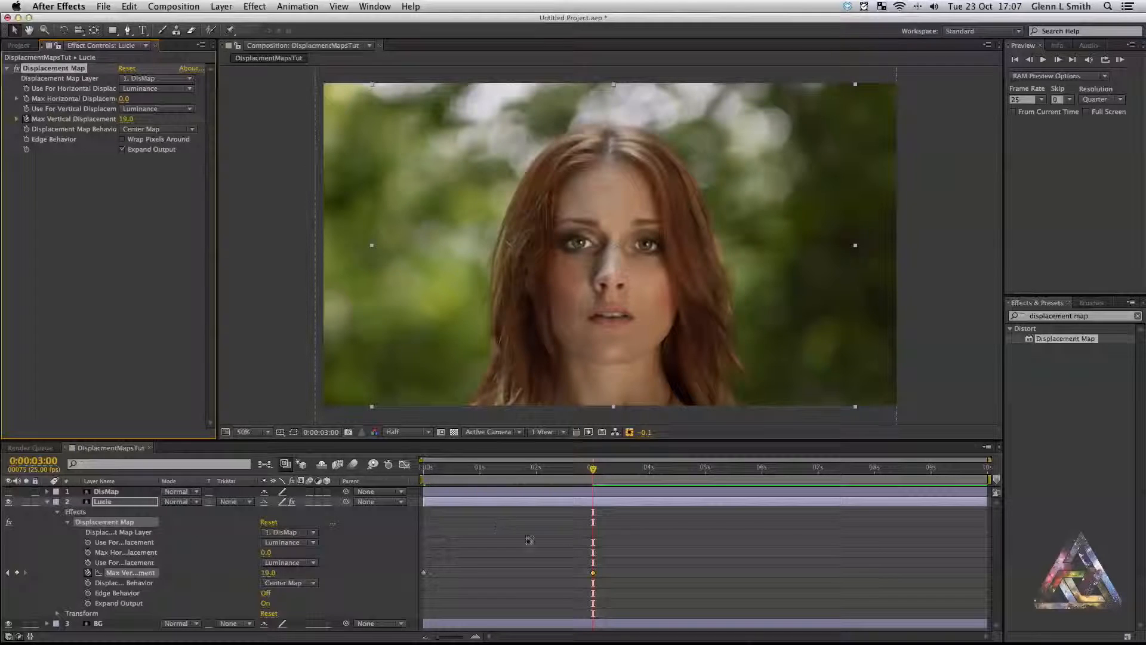
{"action": "left_click_drag", "start_coordinate": [594, 472], "coordinate": [442, 520]}
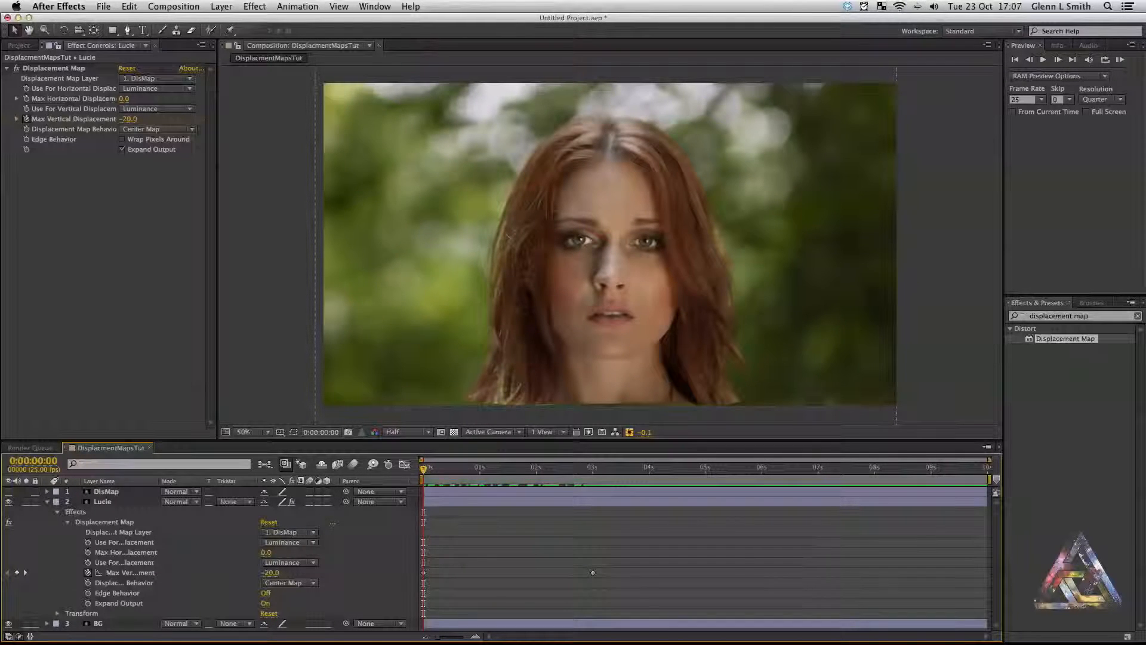
Add a two-node camera layer with the 35mm preset, named Camera Settings
{"action": "left_click", "coordinate": [221, 6]}
{"action": "mouse_move", "coordinate": [227, 21]}
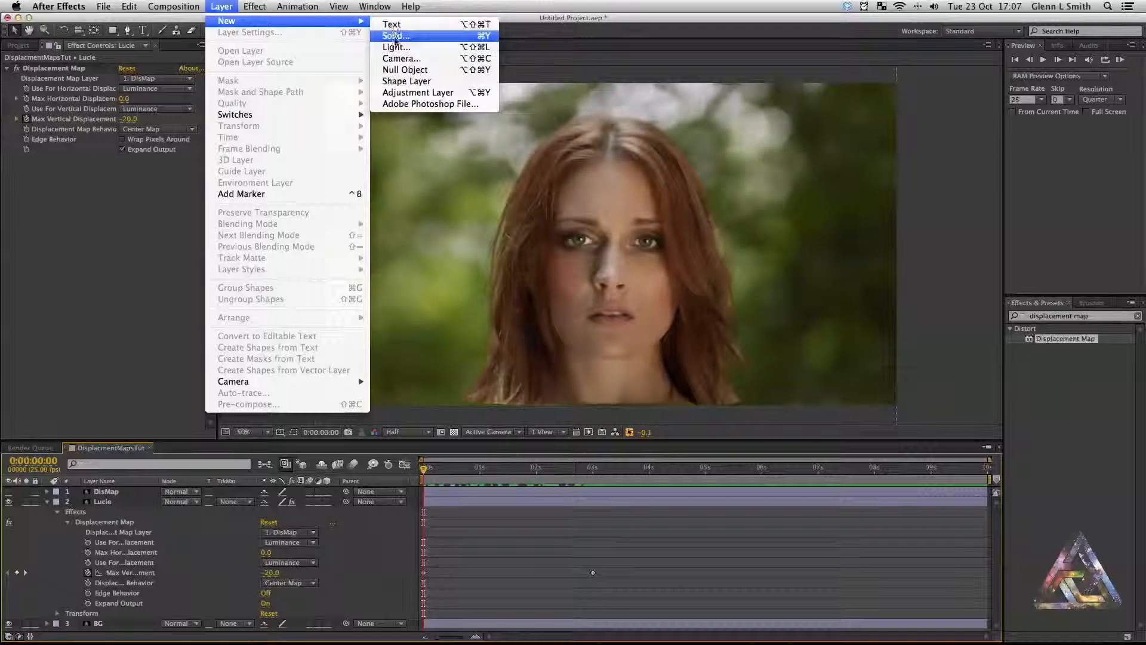
{"action": "left_click", "coordinate": [399, 58]}
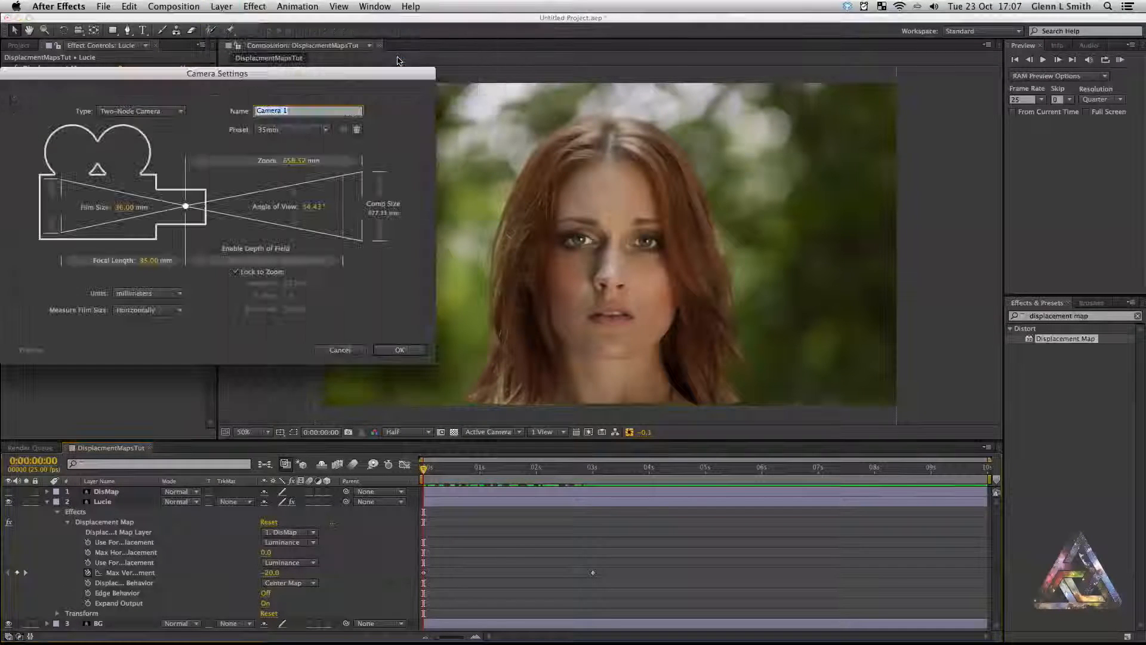
{"action": "left_click", "coordinate": [288, 111]}
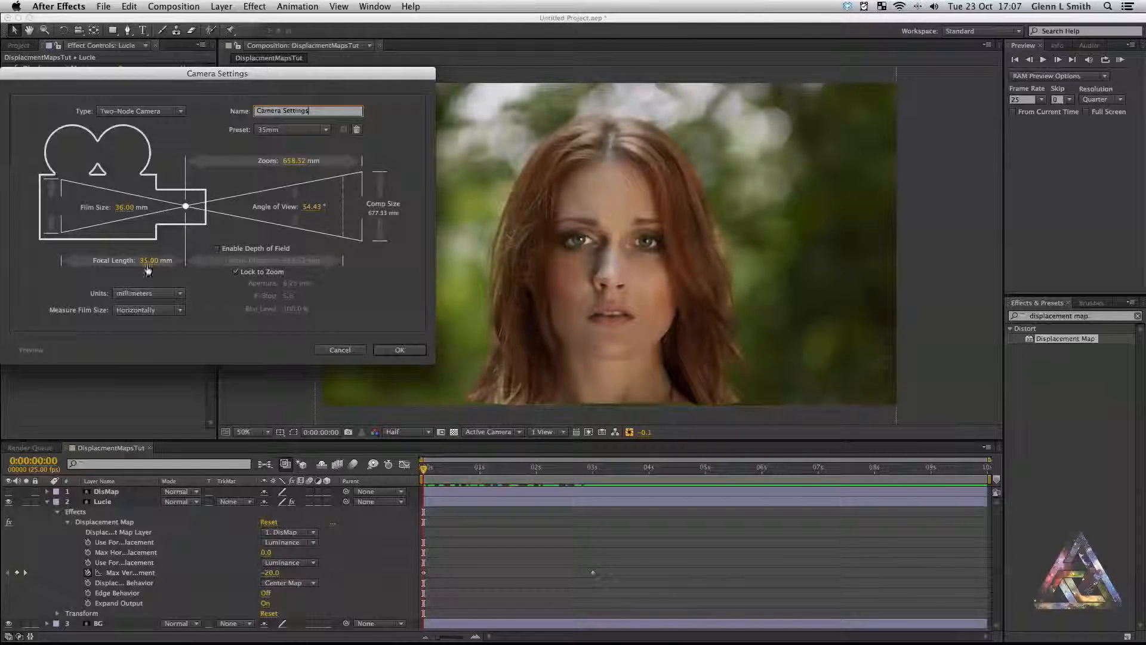
{"action": "left_click", "coordinate": [397, 350]}
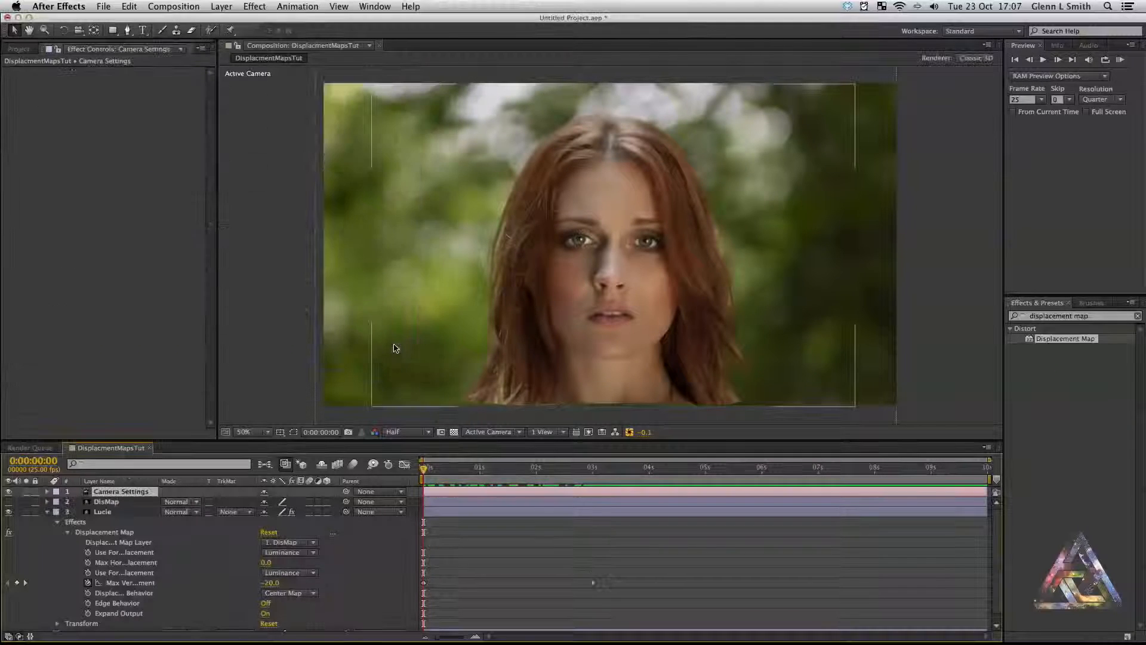
Add a null object layer and rename it Camera Controls
{"action": "left_click", "coordinate": [222, 7]}
{"action": "mouse_move", "coordinate": [239, 21]}
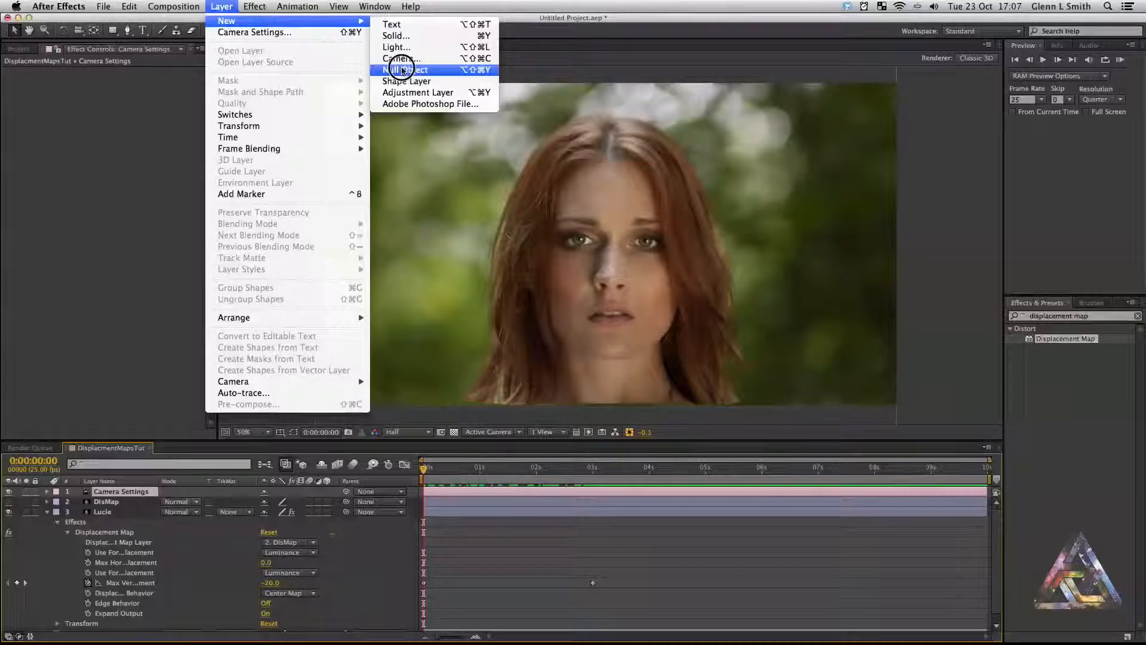
{"action": "left_click", "coordinate": [403, 70]}
{"action": "key", "text": "Return"}
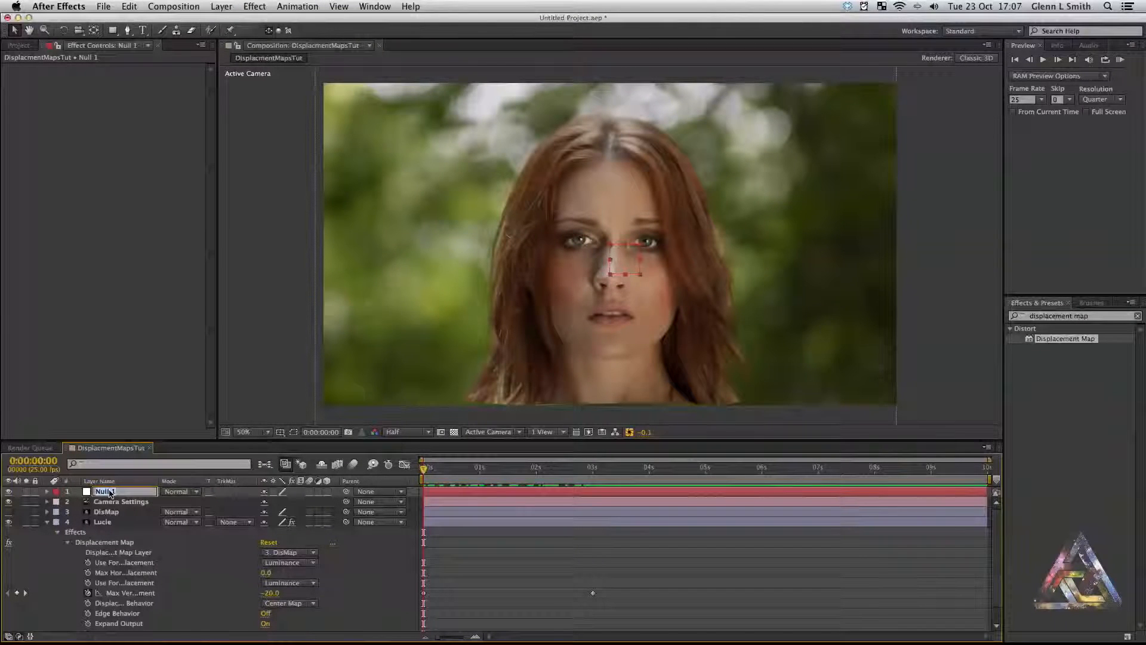
{"action": "type", "text": "Camera Controls"}
{"action": "key", "text": "Return"}
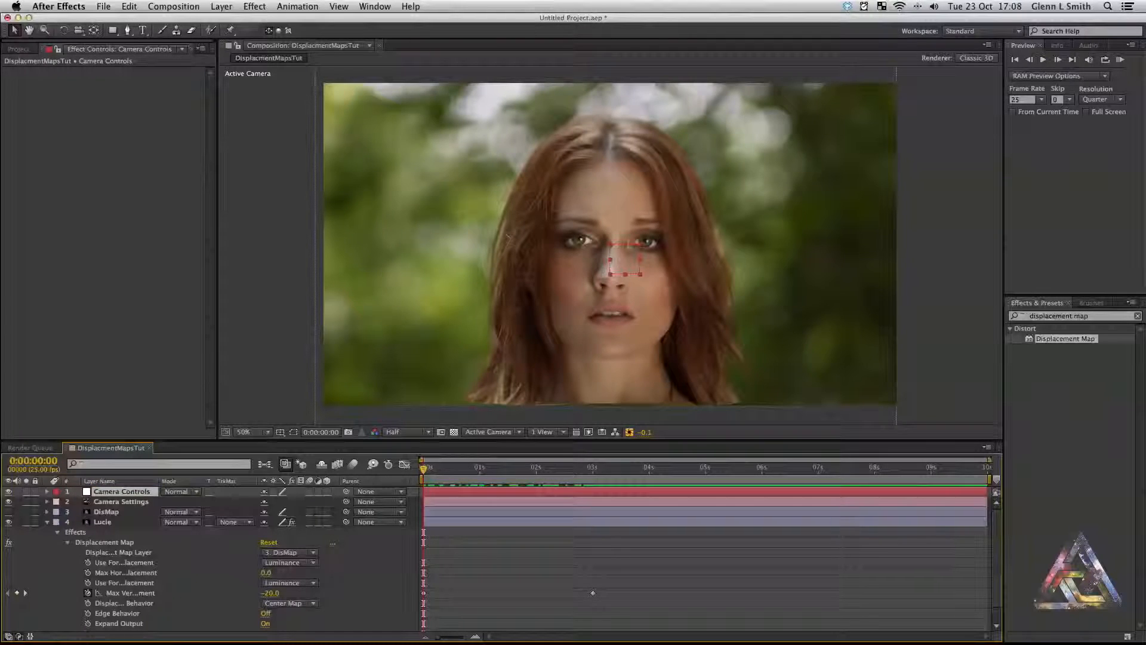
Parent the Camera Settings layer to the Camera Controls null and make the null and all image layers 3D
{"action": "left_click_drag", "start_coordinate": [348, 502], "coordinate": [140, 493]}
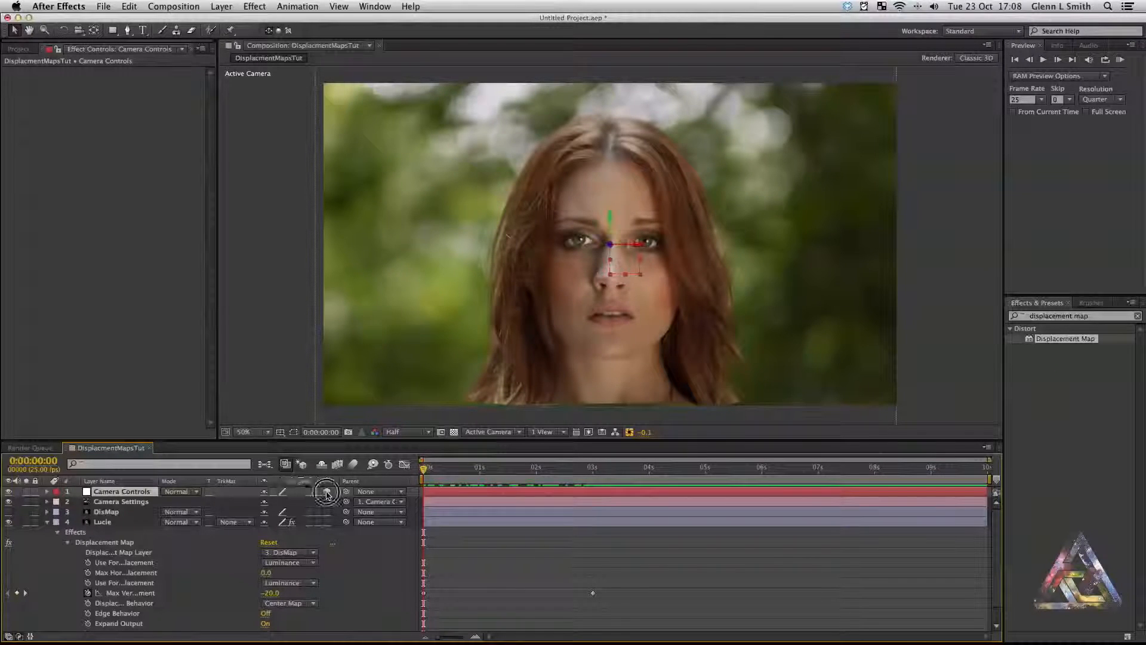
{"action": "left_click_drag", "start_coordinate": [327, 493], "coordinate": [327, 524]}
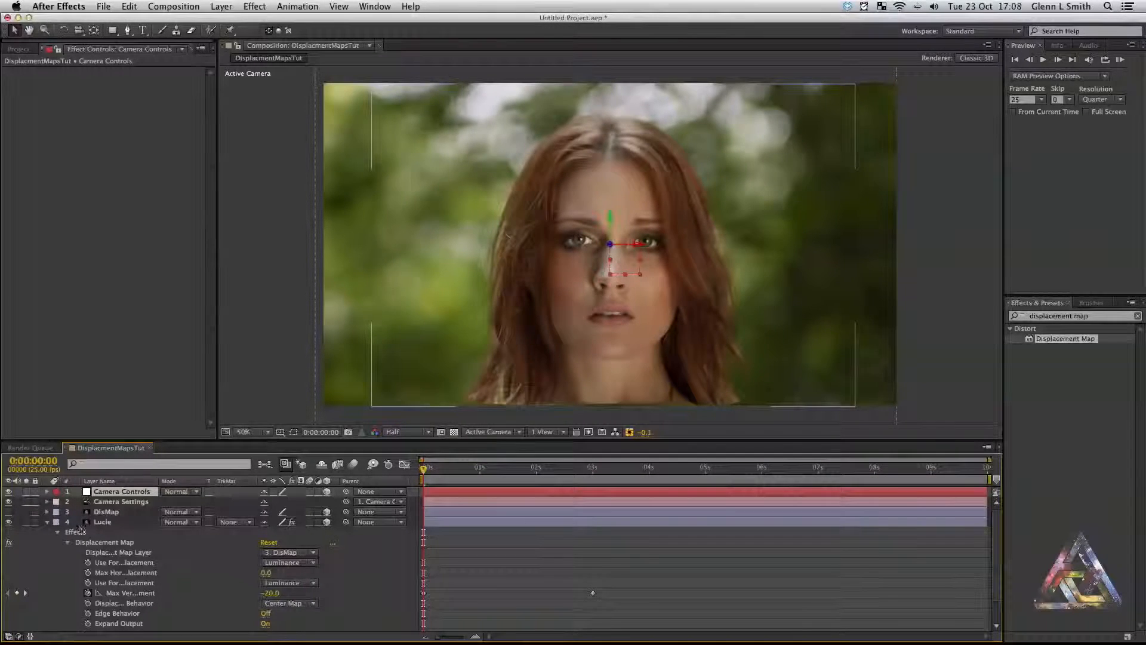
{"action": "left_click", "coordinate": [48, 522]}
{"action": "left_click", "coordinate": [432, 471]}
{"action": "mouse_move", "coordinate": [432, 471]}
{"action": "left_mouse_down"}
{"action": "mouse_move", "coordinate": [908, 469]}
{"action": "mouse_move", "coordinate": [425, 472]}
{"action": "left_mouse_up"}
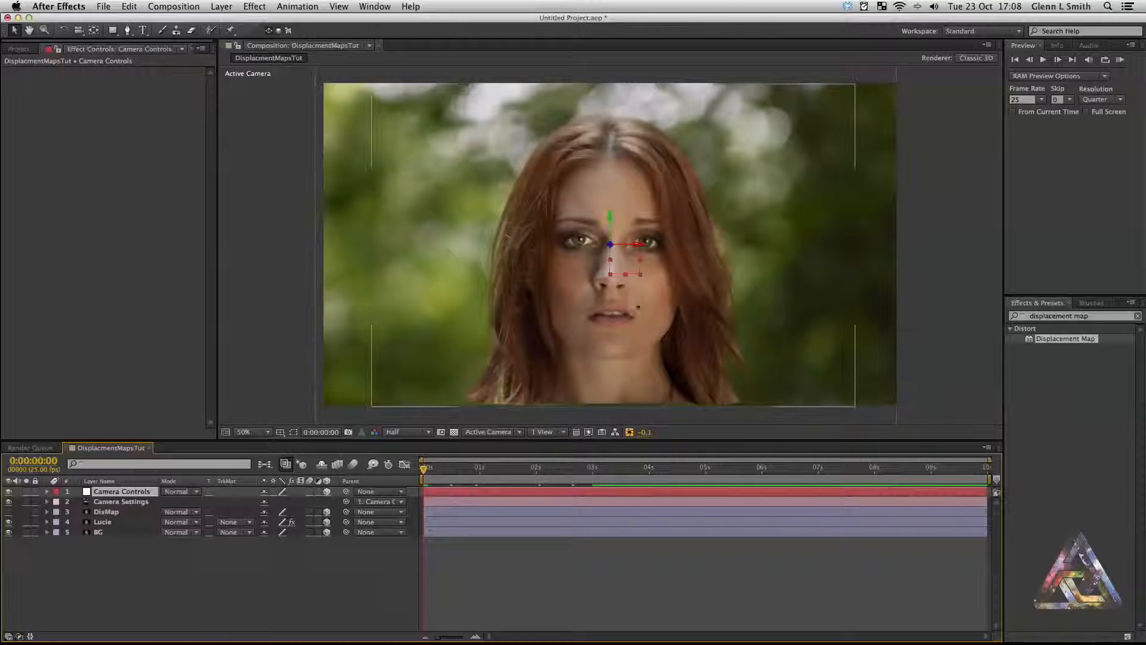
Try moving the Camera Controls null upward in the composition
{"action": "left_click_drag", "start_coordinate": [616, 217], "coordinate": [606, 192]}
{"action": "left_click", "coordinate": [451, 468]}
{"action": "left_click_drag", "start_coordinate": [450, 468], "coordinate": [422, 469]}
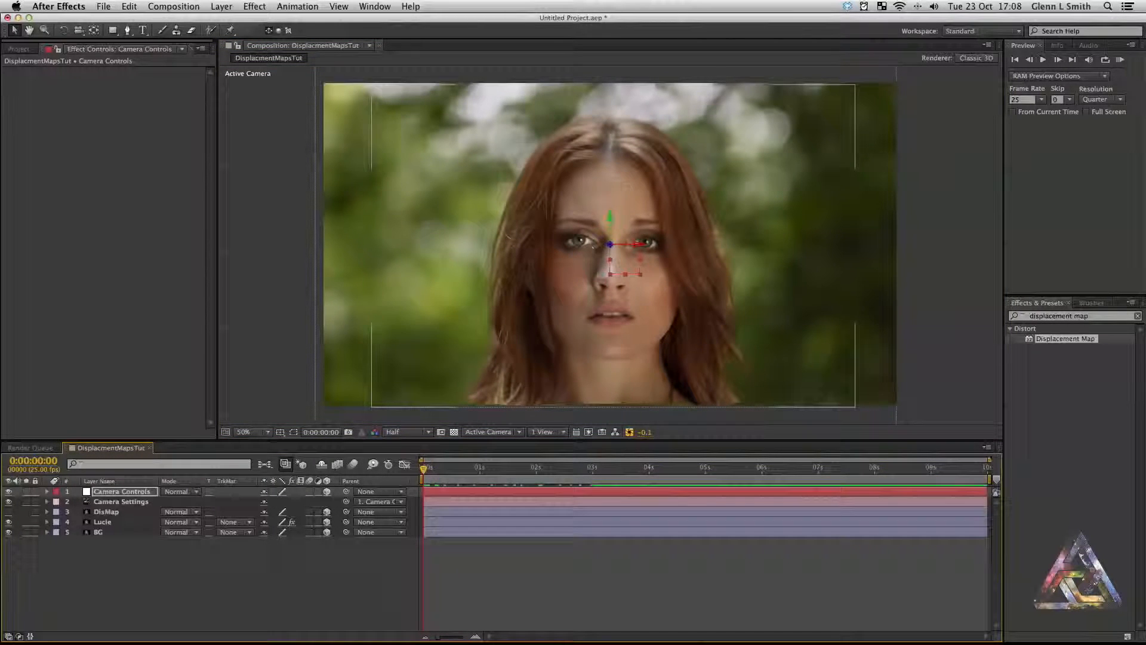
Move the Camera Controls null to 960, 480, 160 and keyframe its Position at 0:00:00:00
{"action": "left_click_drag", "start_coordinate": [611, 218], "coordinate": [573, 254]}
{"action": "left_click", "coordinate": [429, 492]}
{"action": "key", "text": "p"}
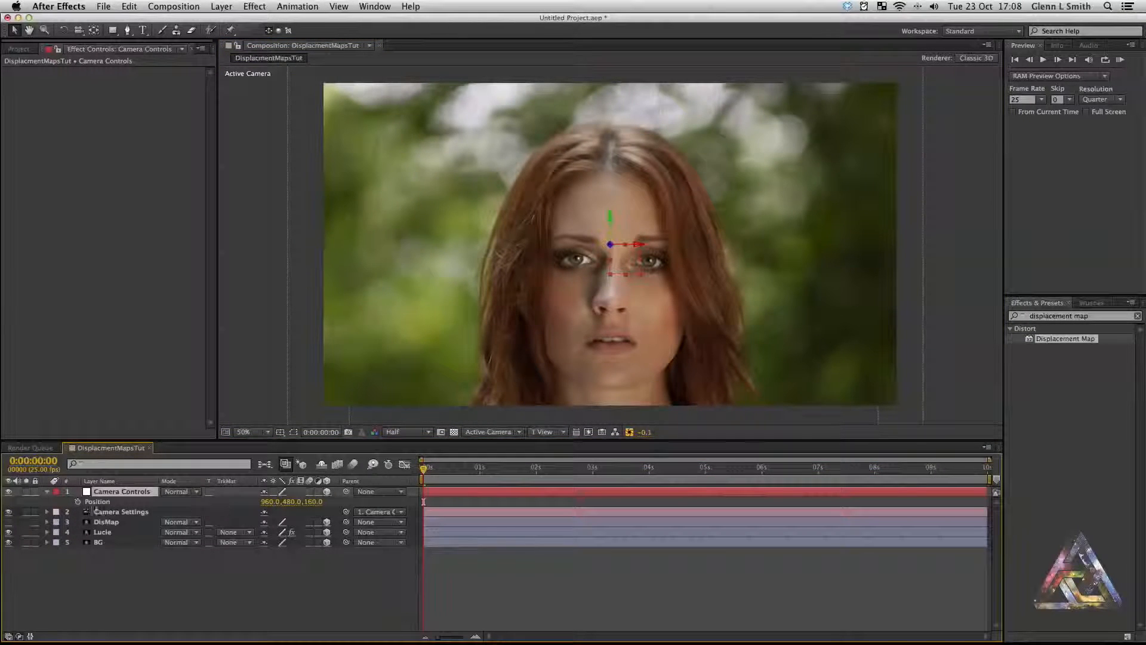
{"action": "key", "text": "p"}
{"action": "left_click", "coordinate": [47, 492]}
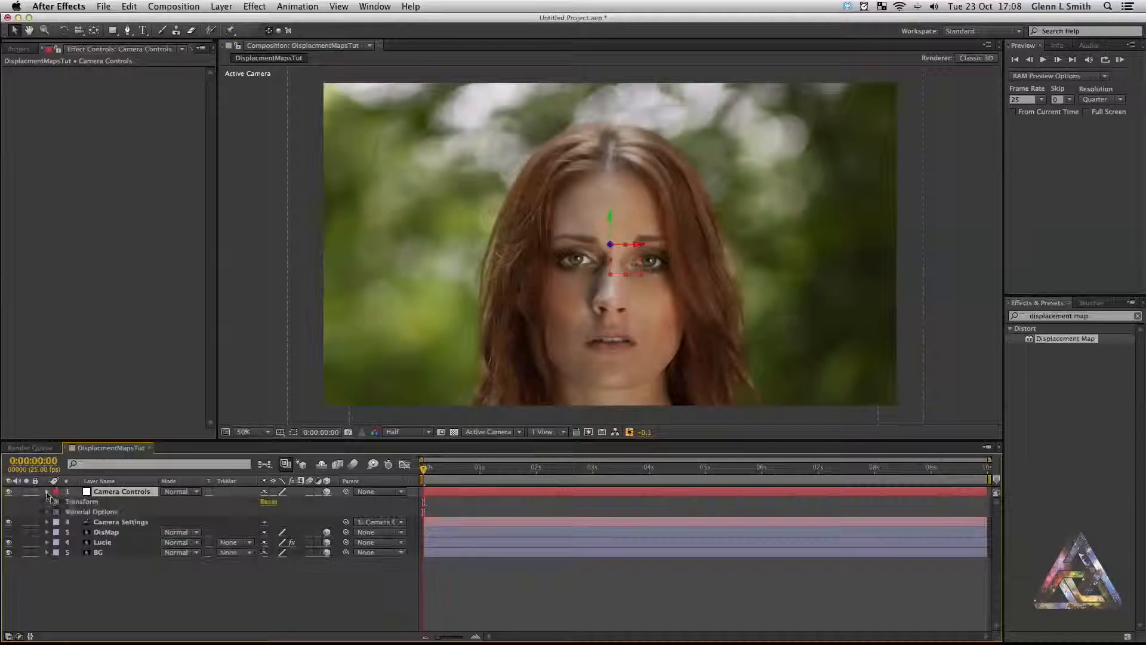
{"action": "left_click", "coordinate": [58, 502]}
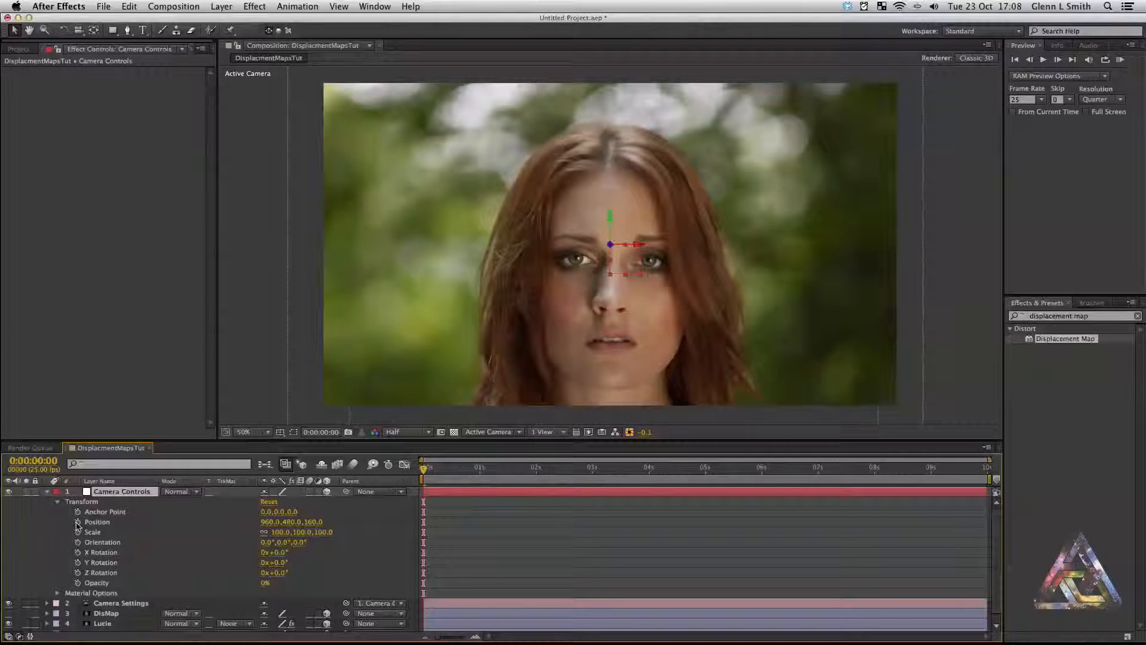
{"action": "left_click", "coordinate": [77, 523]}
Move the Camera Controls null down to 960, 550, 160 at 0:00:03:00 and scrub to check the camera move
{"action": "left_click_drag", "start_coordinate": [432, 472], "coordinate": [593, 469]}
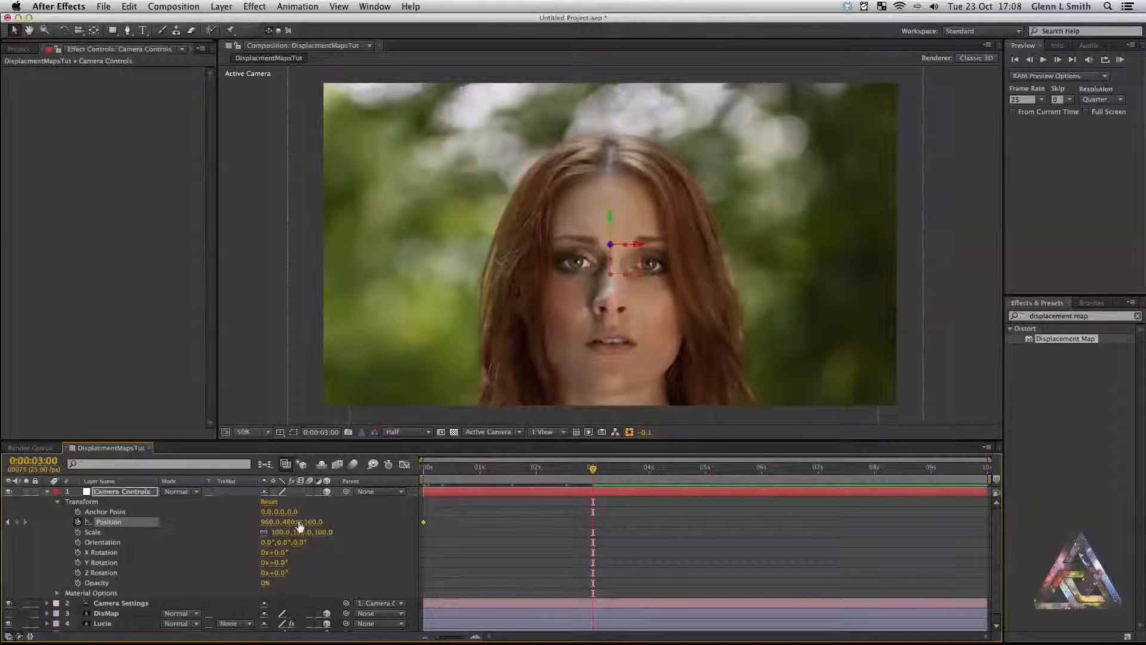
{"action": "left_click_drag", "start_coordinate": [610, 216], "coordinate": [609, 239]}
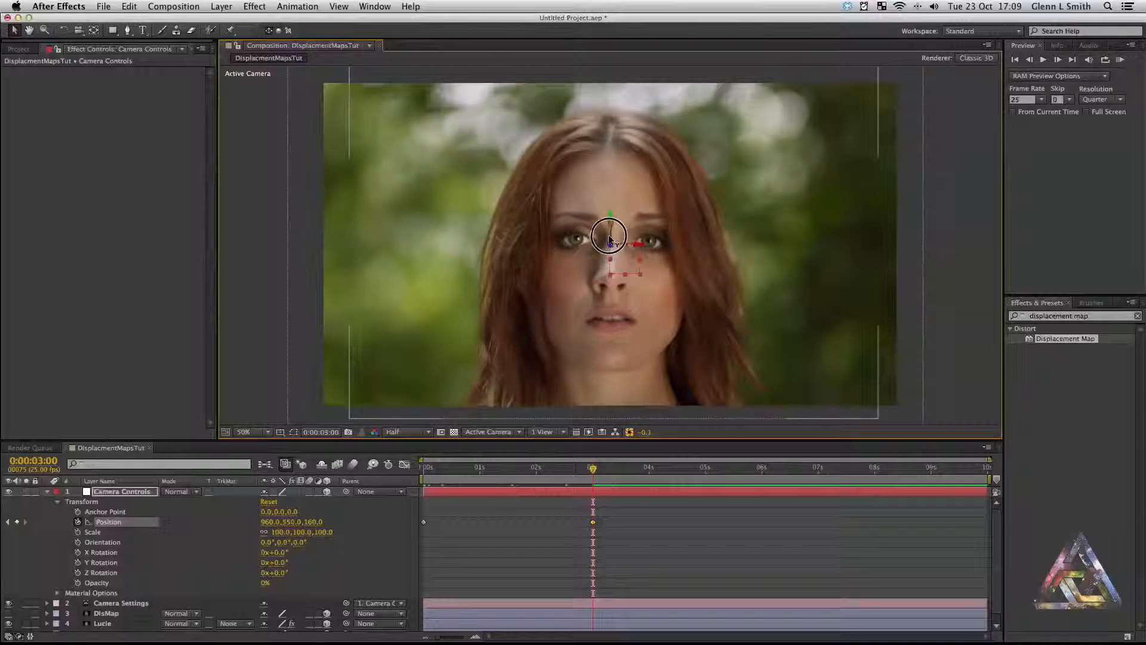
{"action": "left_click", "coordinate": [619, 511]}
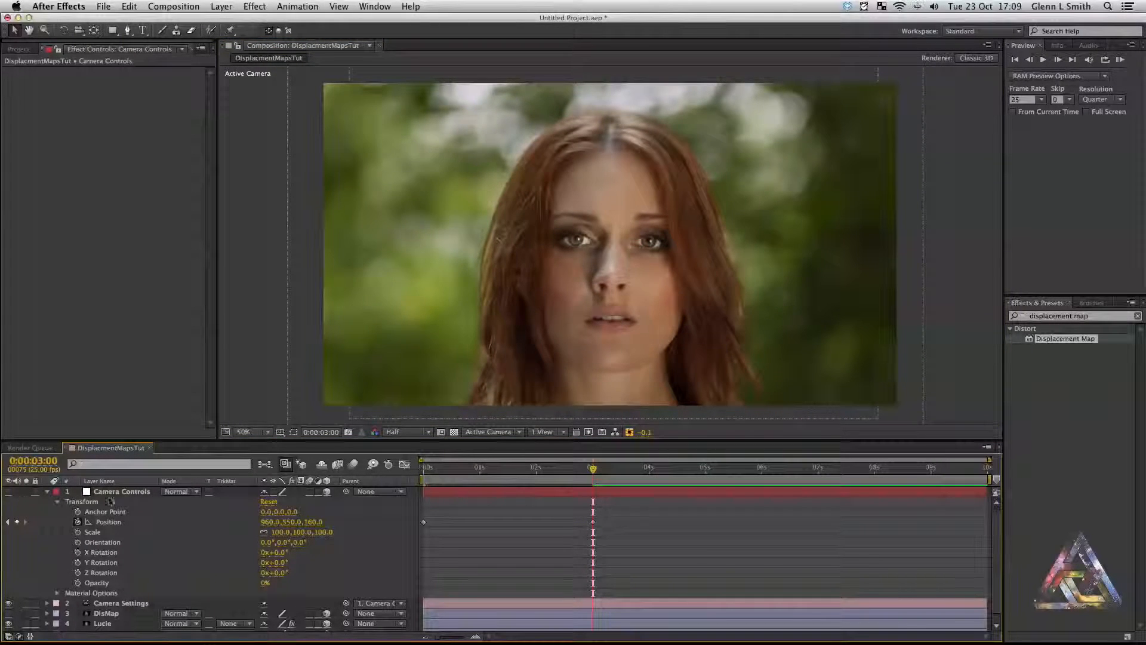
{"action": "mouse_move", "coordinate": [590, 472]}
{"action": "left_mouse_down"}
{"action": "mouse_move", "coordinate": [430, 473]}
{"action": "mouse_move", "coordinate": [593, 471]}
{"action": "left_mouse_up"}
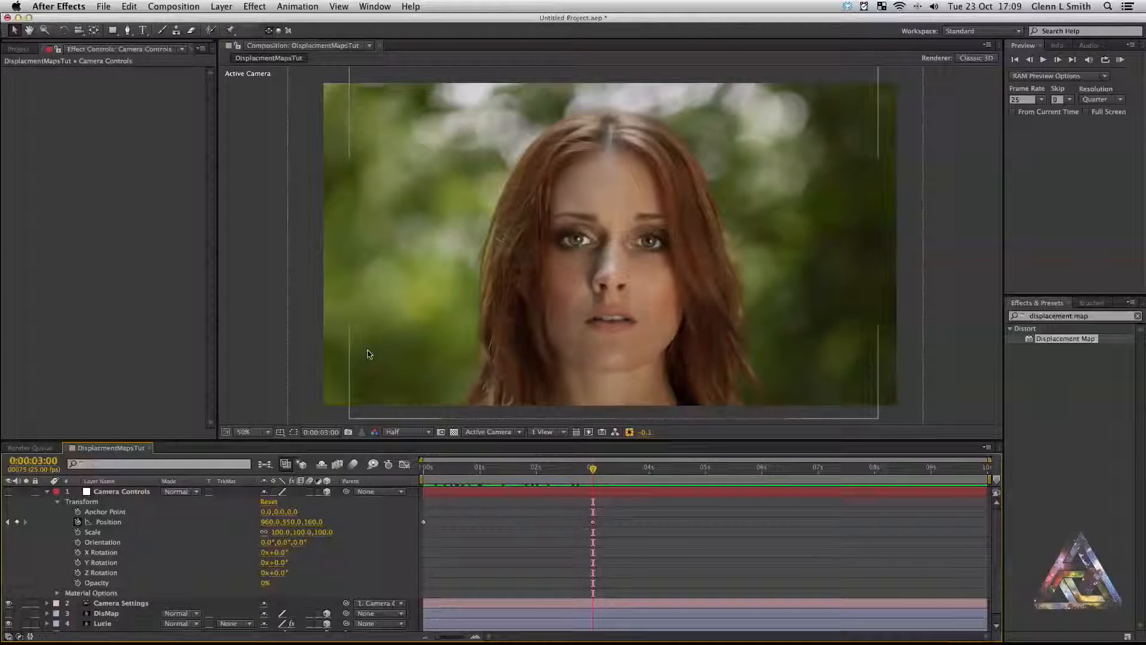
Import Cinemascope.tif as footage and place it above all other layers in the composition
{"action": "left_click", "coordinate": [19, 49]}
{"action": "double_click", "coordinate": [60, 207]}
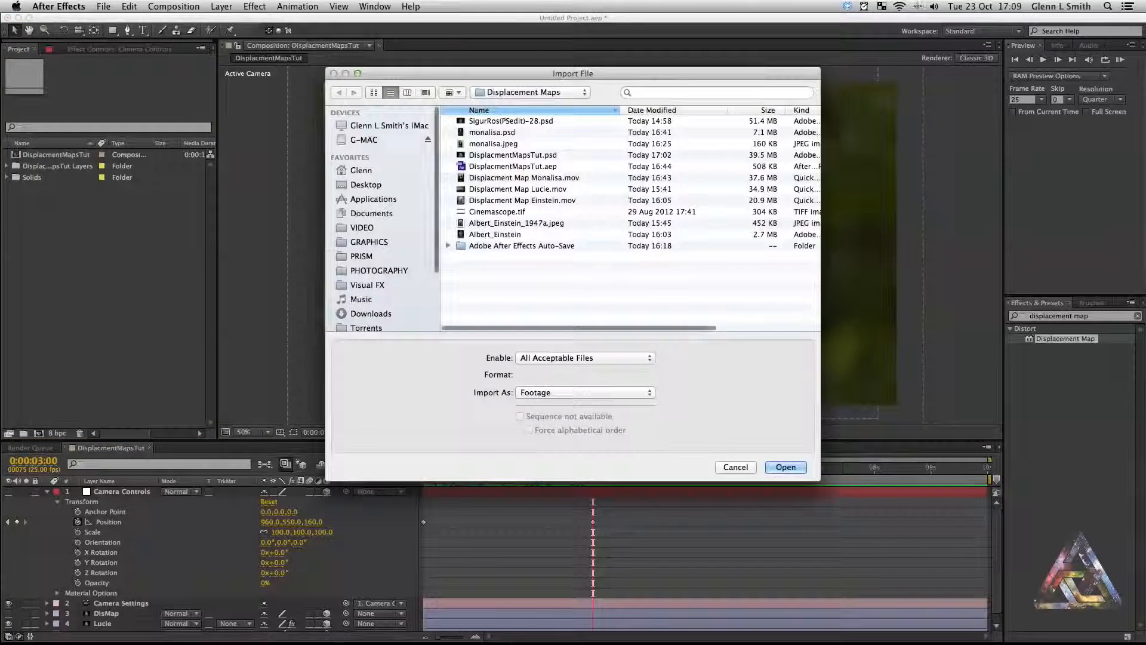
{"action": "double_click", "coordinate": [481, 212]}
{"action": "left_click", "coordinate": [209, 225]}
{"action": "left_click_drag", "start_coordinate": [36, 155], "coordinate": [431, 491]}
{"action": "left_click_drag", "start_coordinate": [16, 157], "coordinate": [431, 490]}
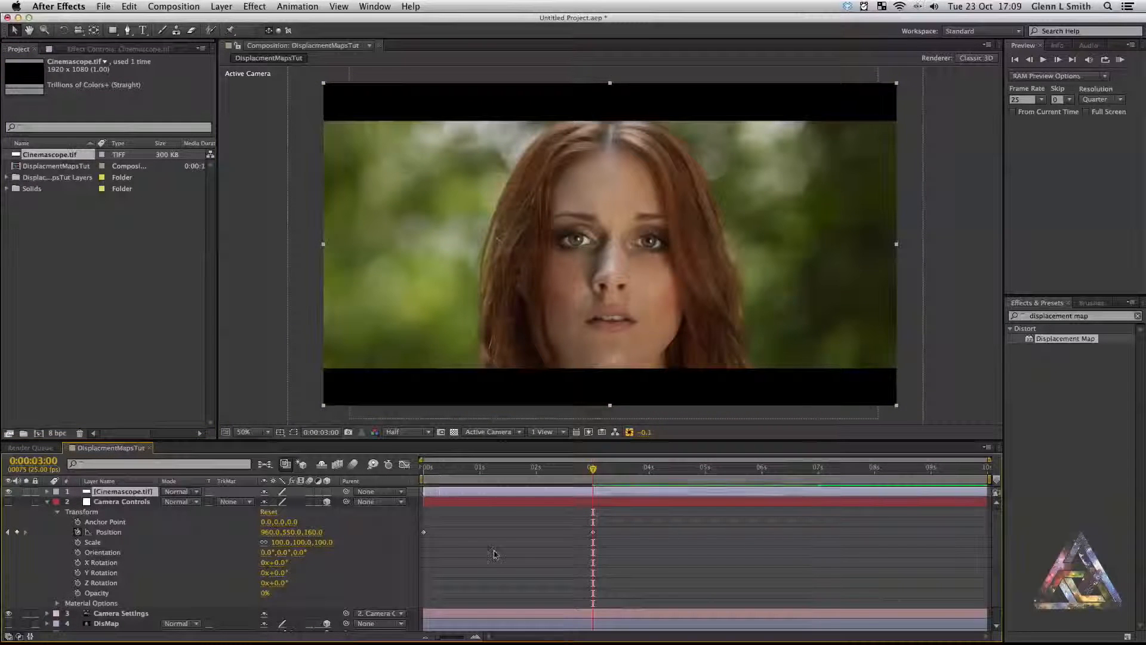
Set the Z position of both Camera Controls Position keyframes to 5 and scrub back to the start
{"action": "left_click", "coordinate": [462, 505]}
{"action": "scroll", "coordinate": [484, 530], "scroll_direction": "down", "scroll_amount": 2}
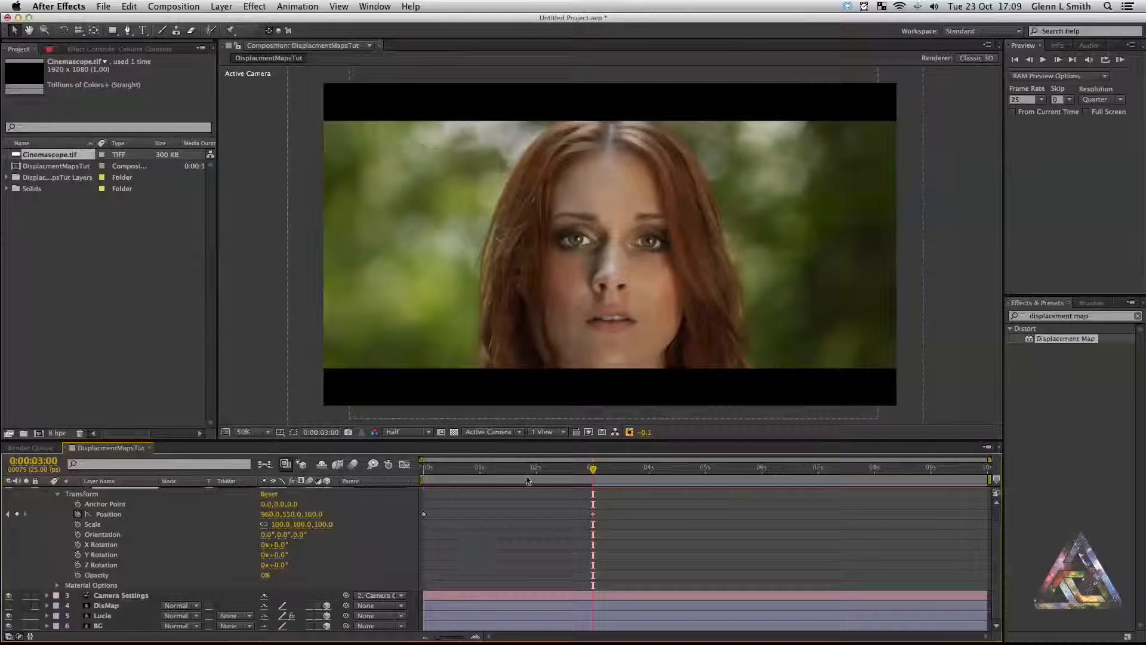
{"action": "scroll", "coordinate": [517, 496], "scroll_direction": "up", "scroll_amount": 2}
{"action": "left_click", "coordinate": [318, 532]}
{"action": "left_click", "coordinate": [593, 532]}
{"action": "left_click_drag", "start_coordinate": [325, 534], "coordinate": [177, 516]}
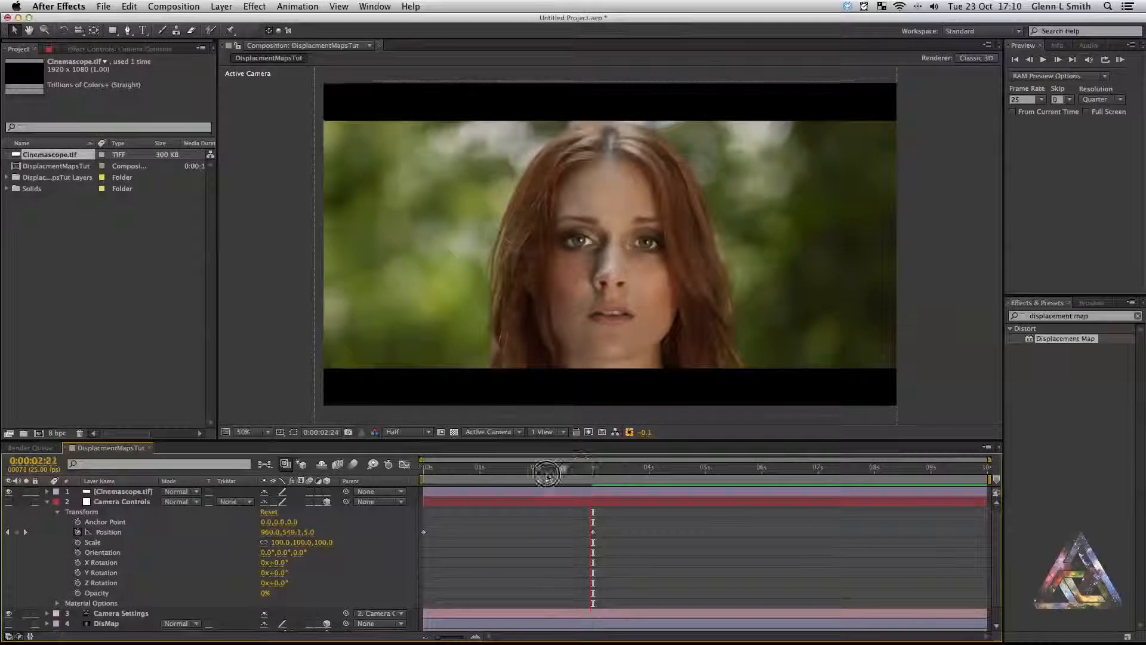
{"action": "left_click", "coordinate": [437, 480]}
{"action": "left_click_drag", "start_coordinate": [437, 480], "coordinate": [389, 480]}
Scale the portrait layer down slightly in the composition and scrub the animation to 0:00:03:00
{"action": "scroll", "coordinate": [475, 567], "scroll_direction": "down", "scroll_amount": 2}
{"action": "left_click", "coordinate": [441, 615]}
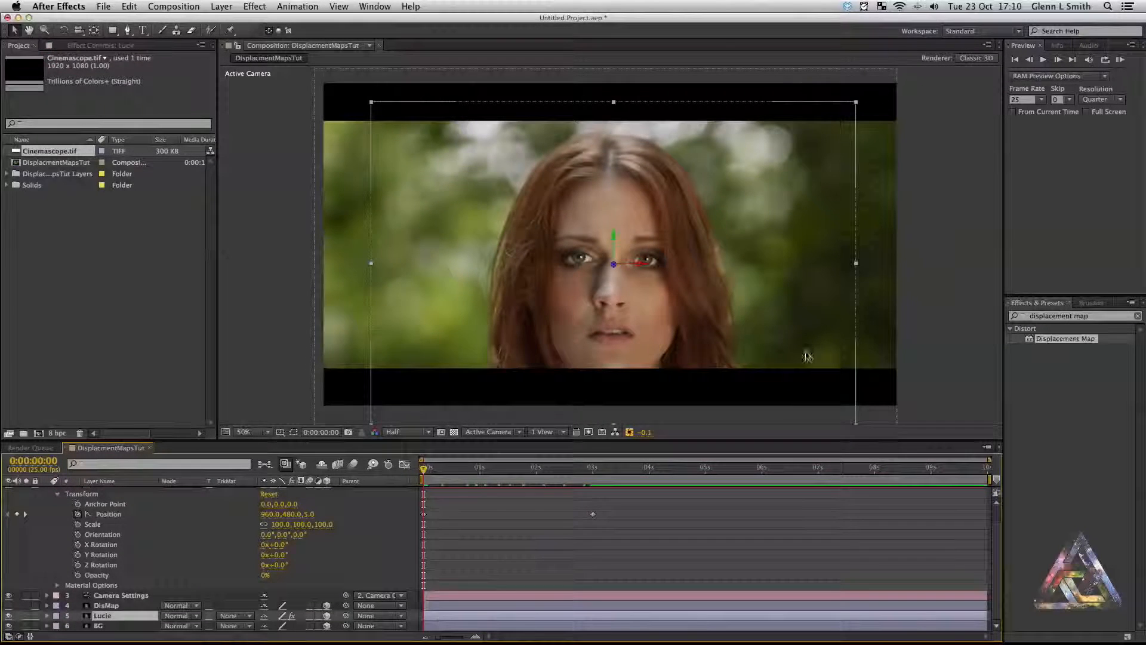
{"action": "left_click_drag", "start_coordinate": [857, 106], "coordinate": [826, 124]}
{"action": "left_click", "coordinate": [444, 574]}
{"action": "left_click_drag", "start_coordinate": [425, 468], "coordinate": [593, 468]}
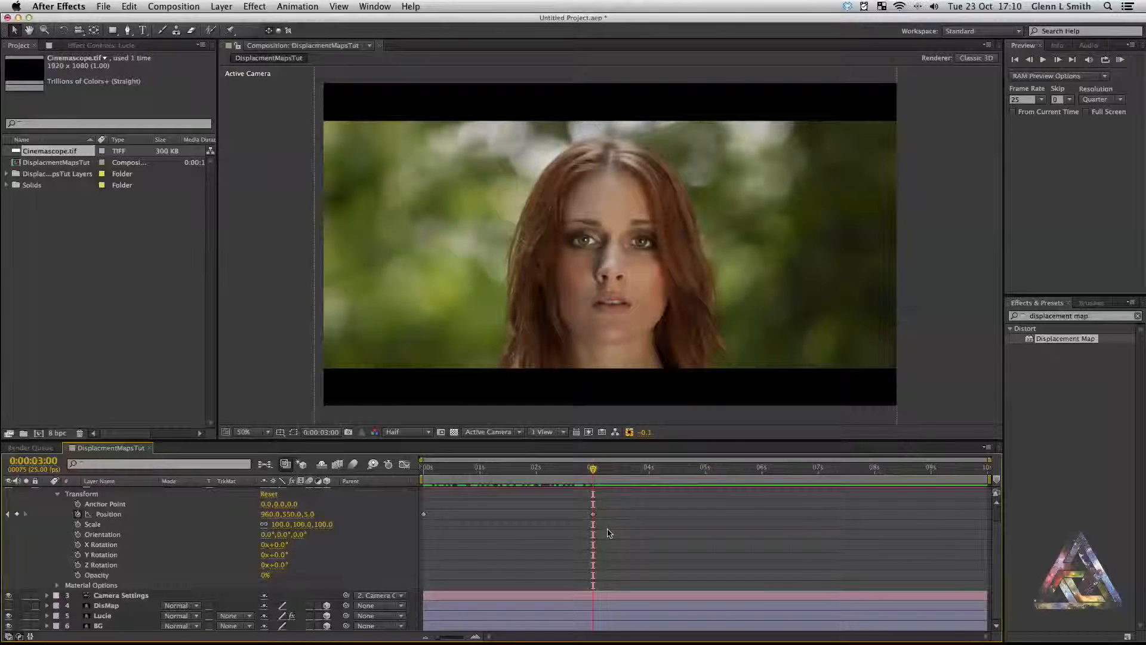